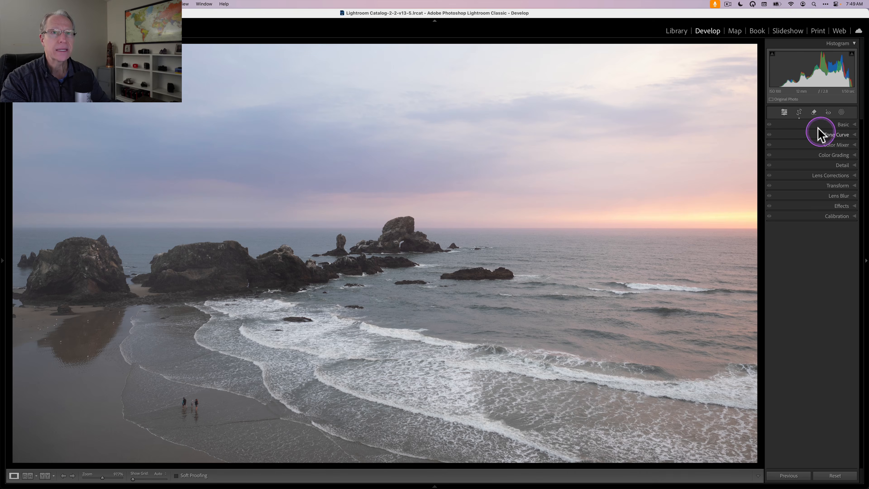
- Set the photo's global Exposure to -0.30, Highlights to -9, Shadows to +47 and Whites to +38
click(813, 124)
drag(810, 192, 820, 215)
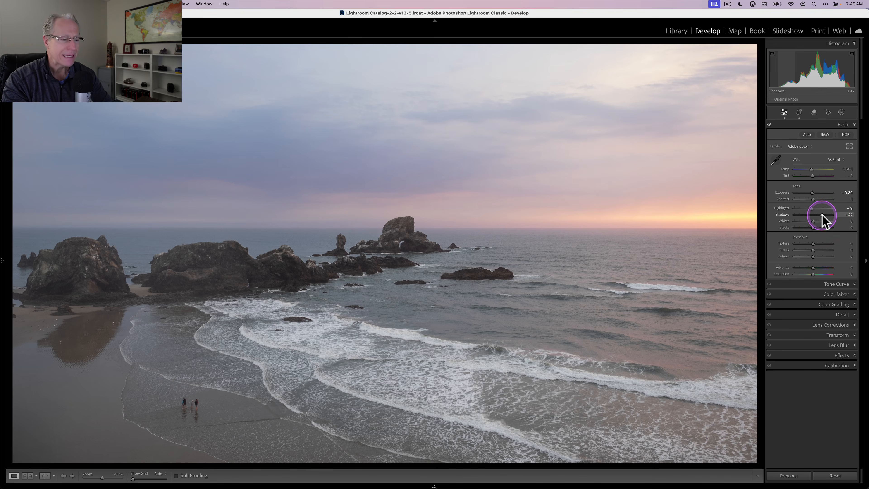
drag(813, 221, 819, 223)
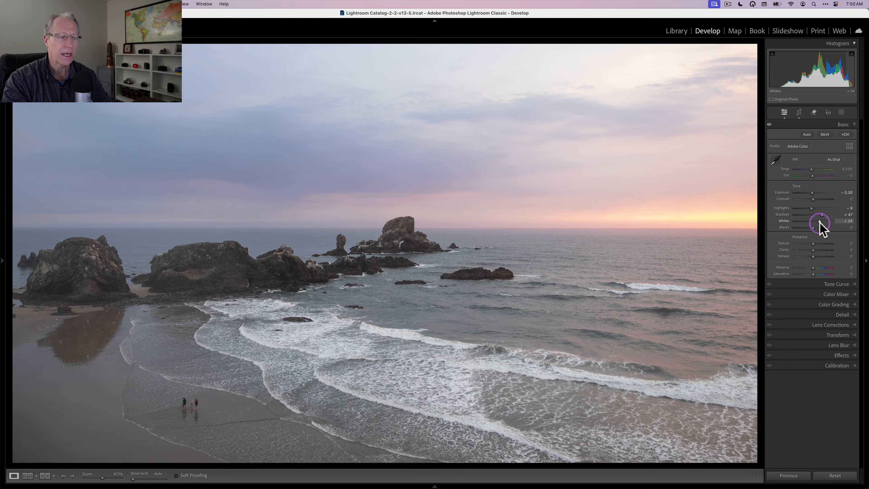
drag(820, 222, 821, 222)
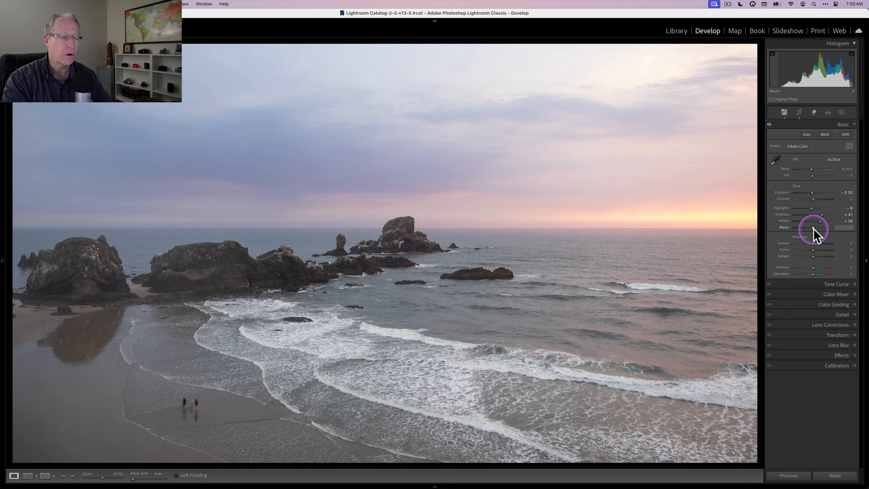
- Set the photo's Blacks to -27 and Contrast to +22, and compare the edit with the original
drag(813, 228, 808, 229)
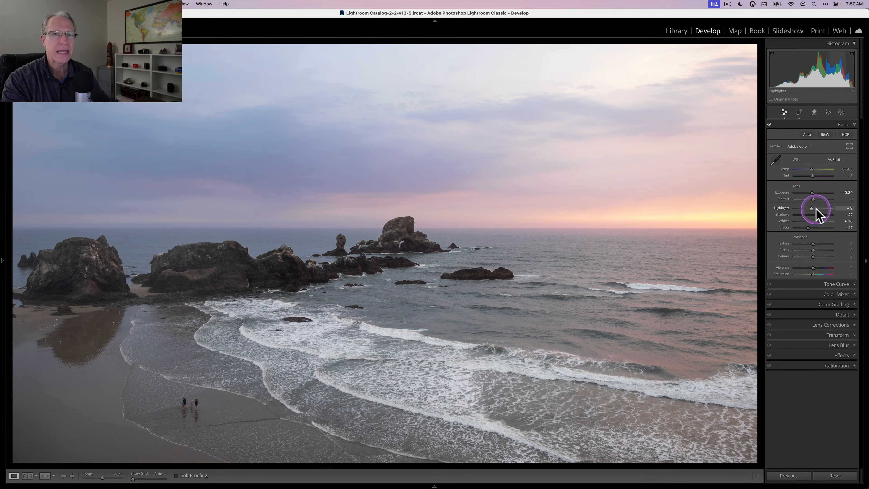
drag(813, 199, 814, 199)
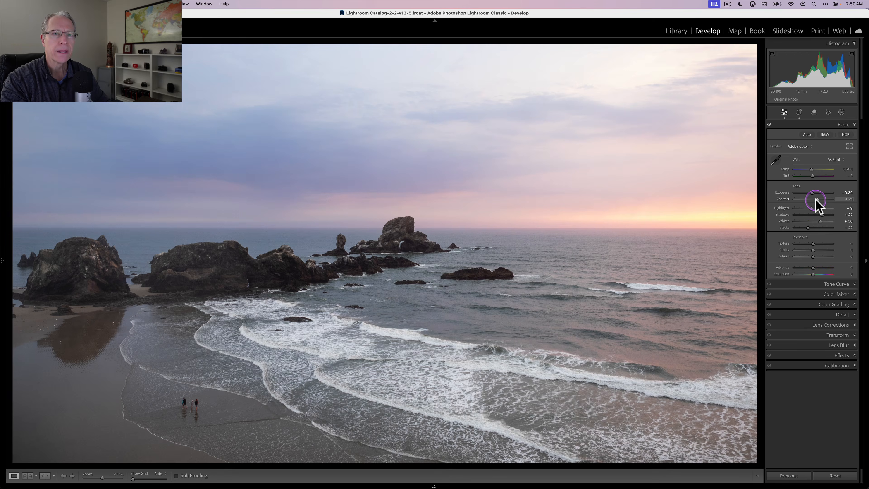
click(817, 200)
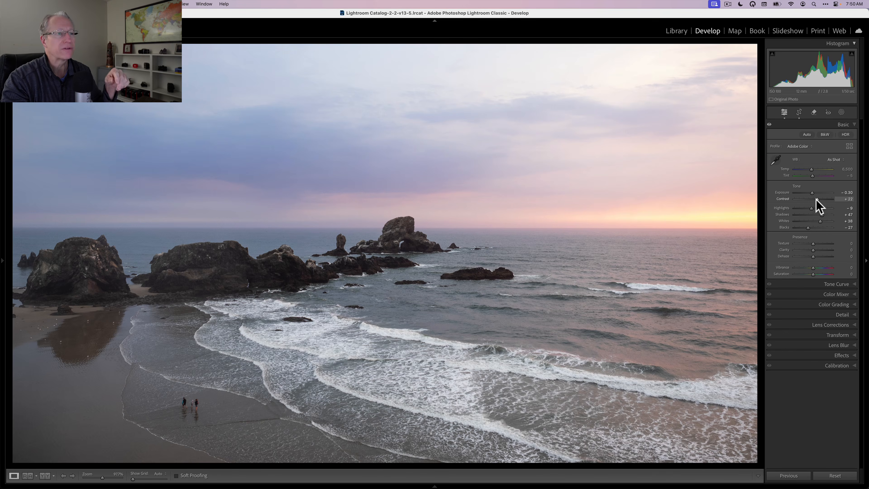
key(backslash)
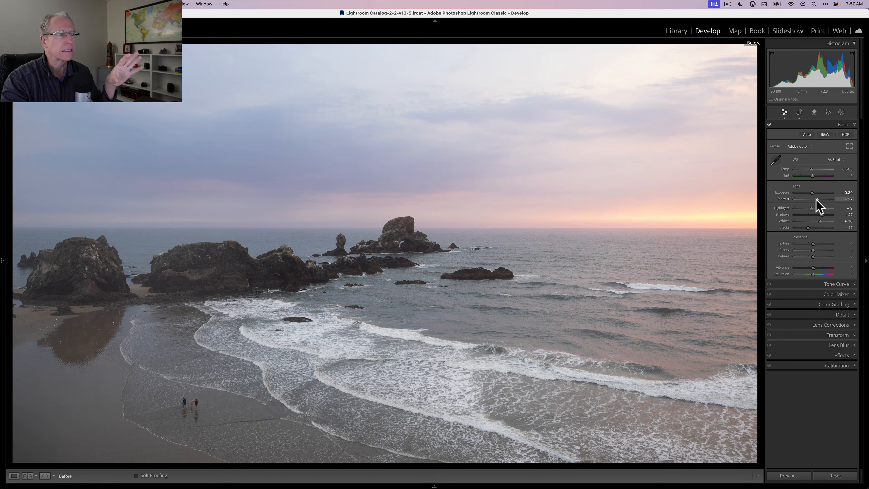
key(backslash)
key(backslash)
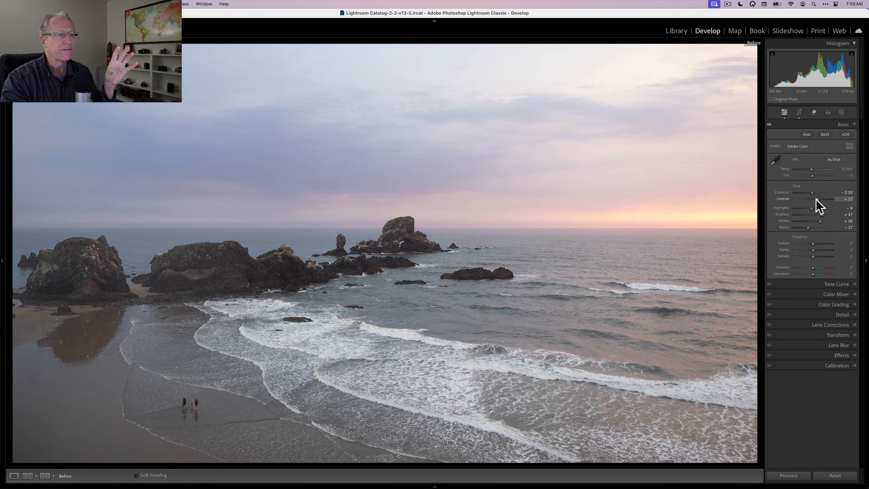
key(backslash)
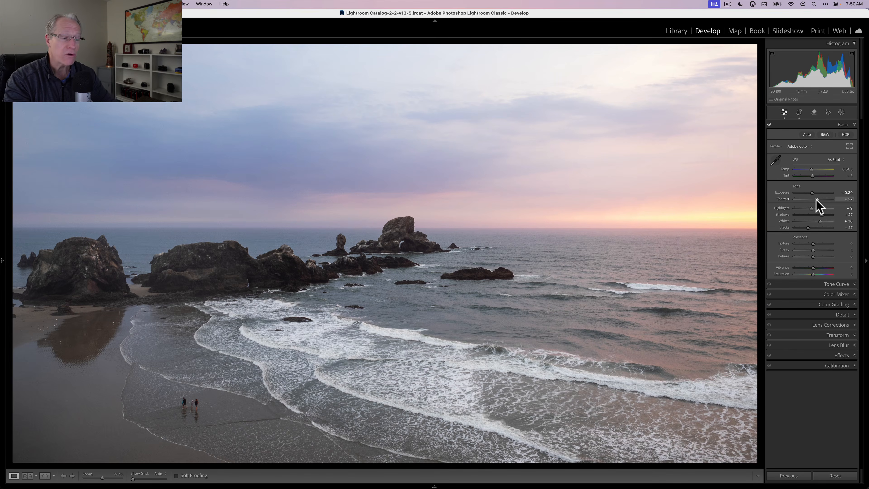
- Set the white balance temperature to about 6,300 and the tint to +5, and compare the photo with and without the basic adjustments
click(843, 169)
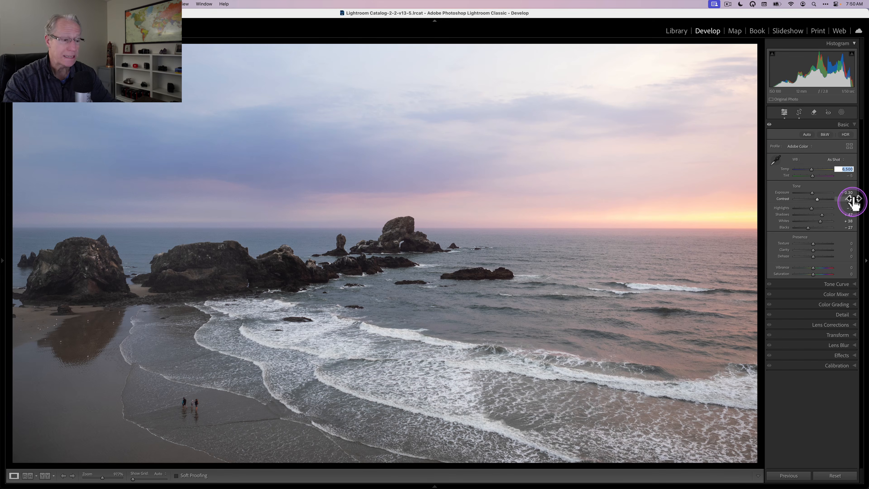
text(63)
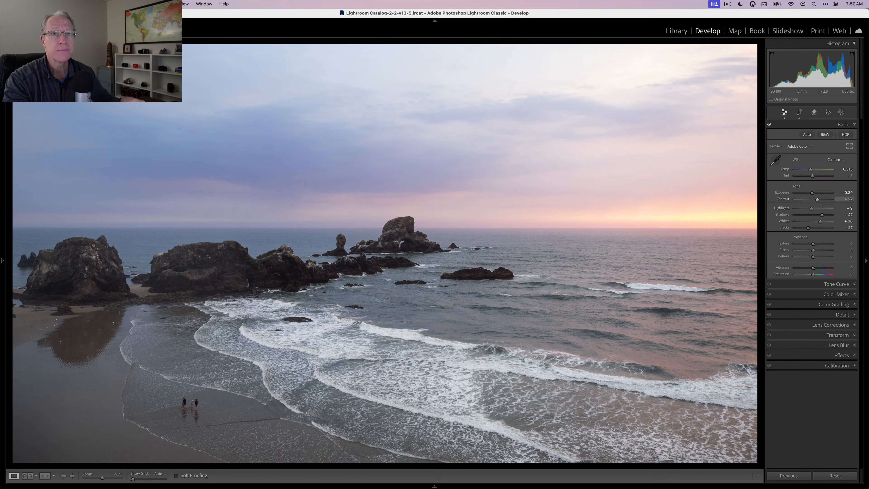
click(848, 175)
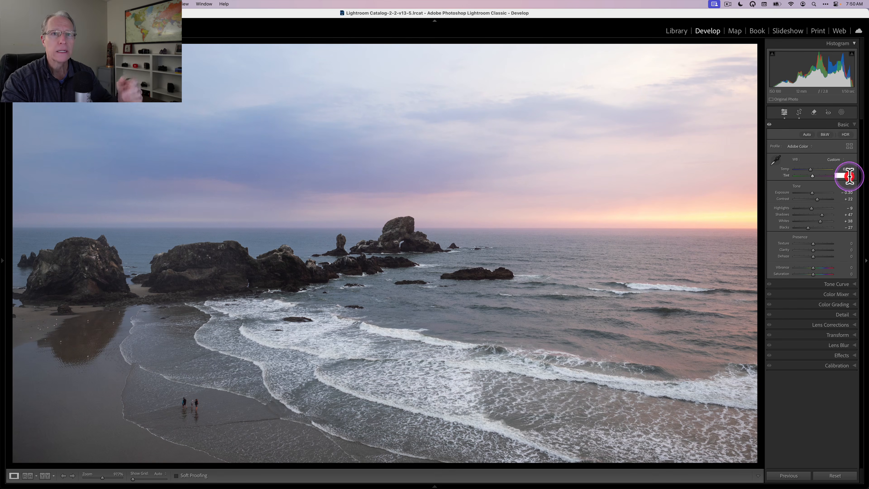
text(5)
key(Return)
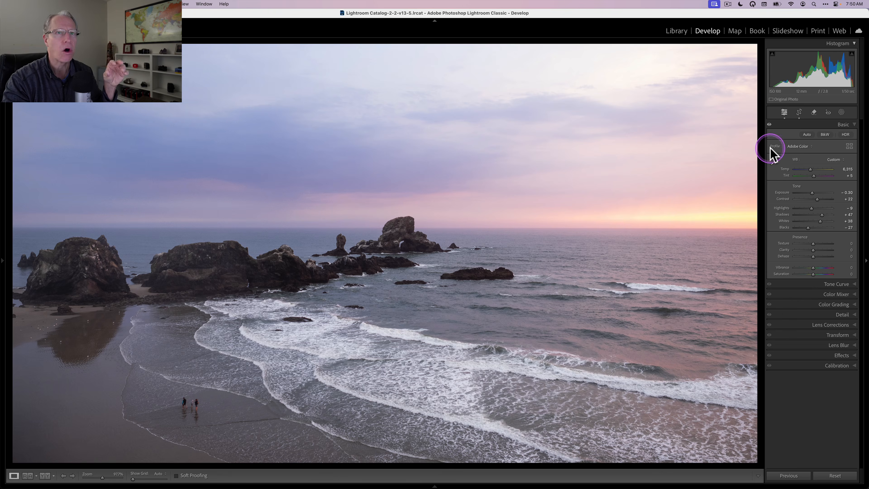
click(769, 124)
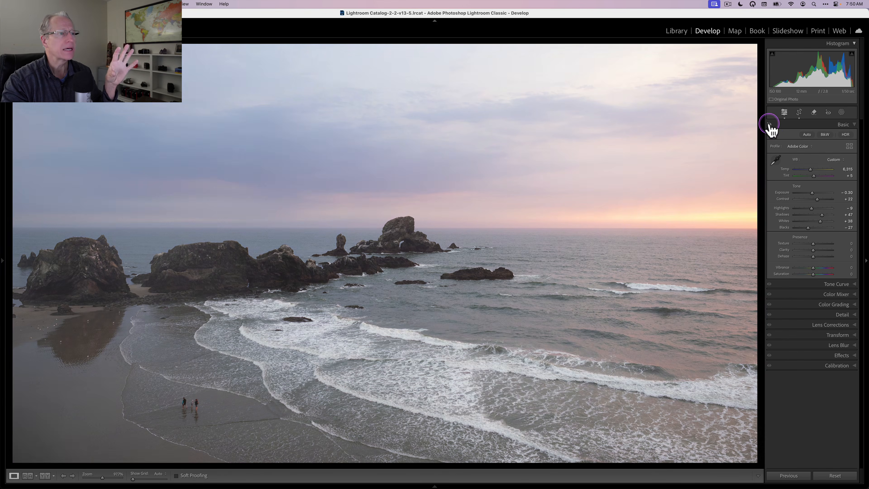
click(770, 125)
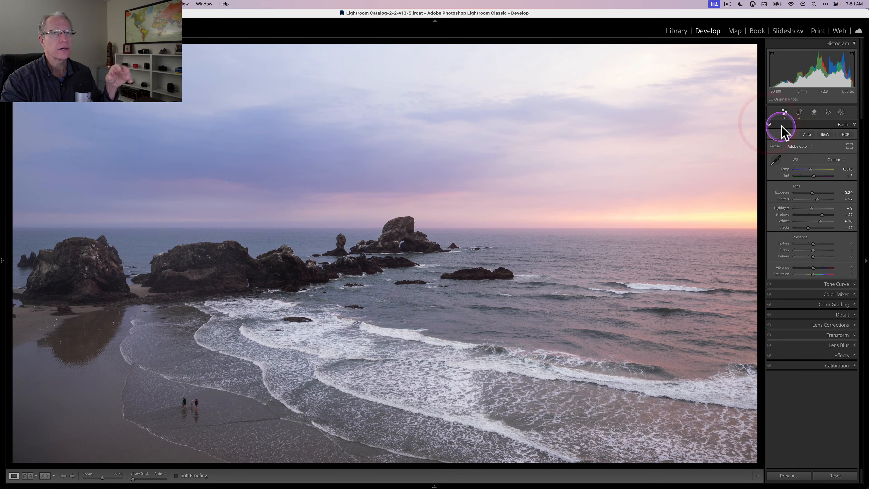
click(792, 125)
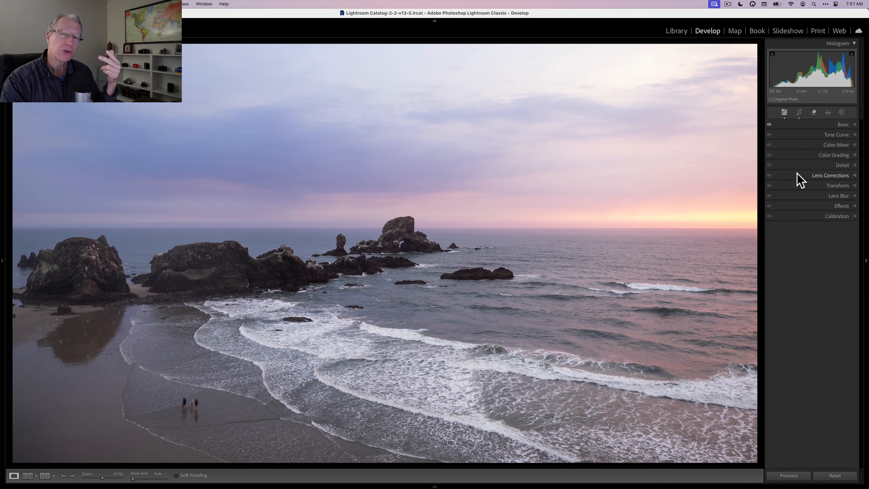
- Create a linear gradient mask over the upper sky, tilted and fading out just above the horizon, strongest at the upper left
click(842, 112)
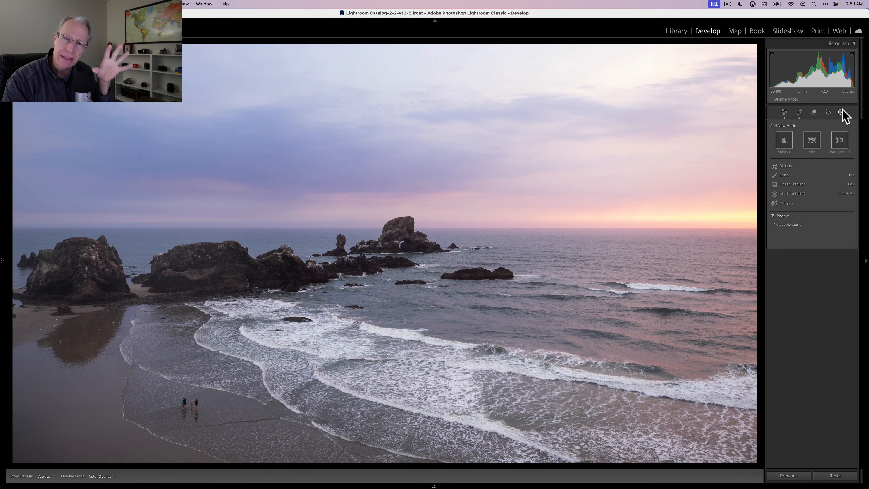
click(789, 185)
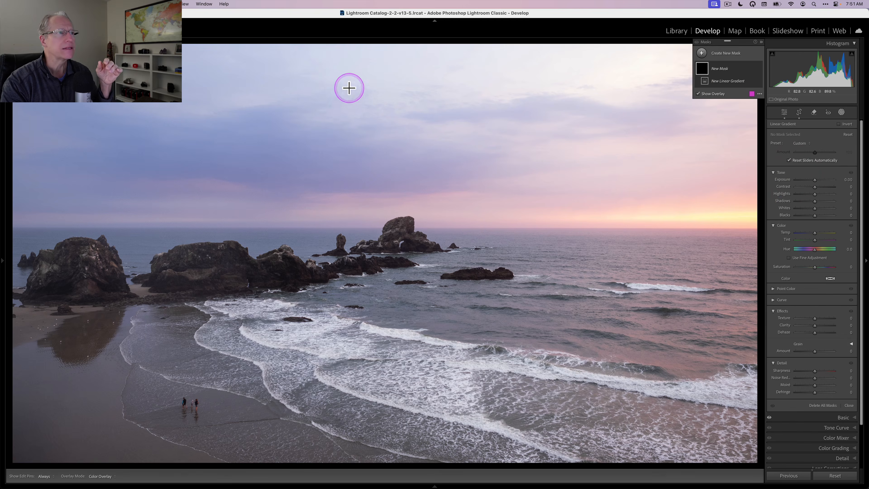
drag(349, 86, 359, 223)
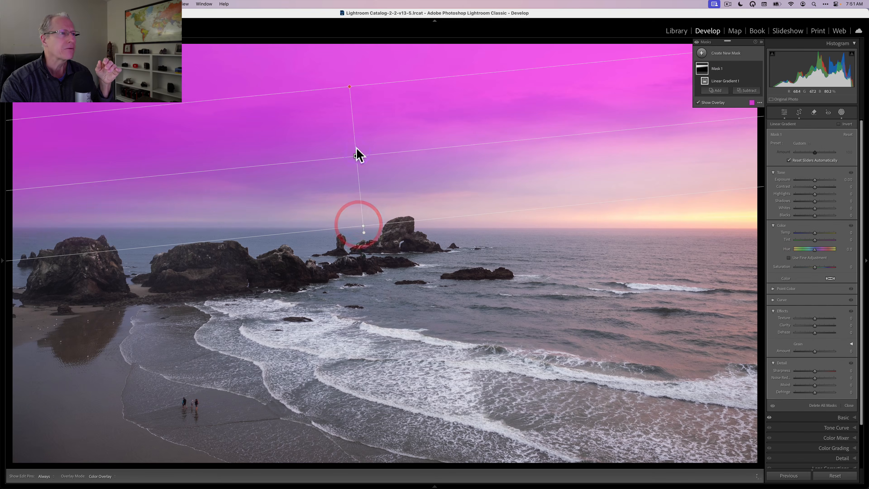
drag(356, 157, 395, 126)
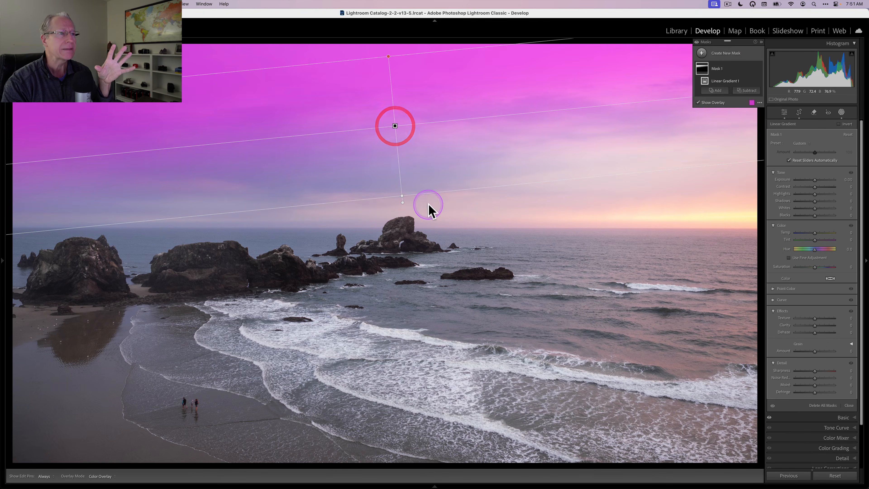
drag(430, 194, 431, 197)
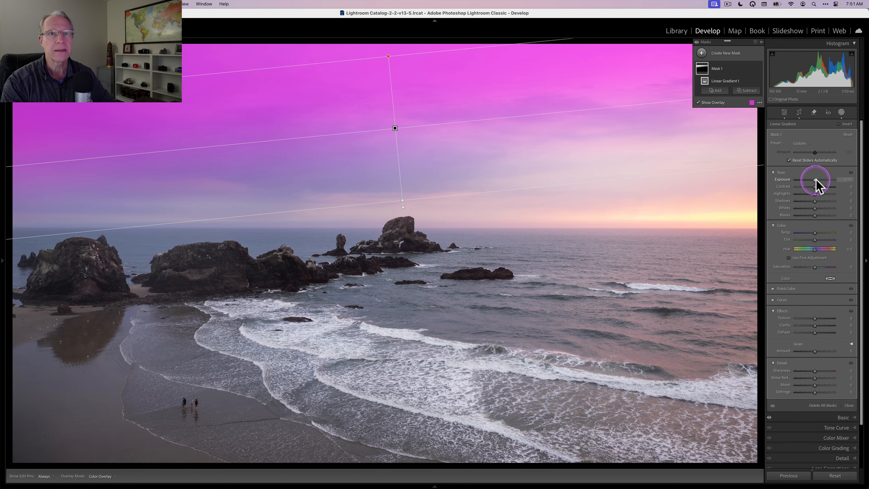
- Set the sky gradient's Exposure to -0.67 and Temp to -20, and compare the photo with and without the mask
drag(815, 179, 812, 180)
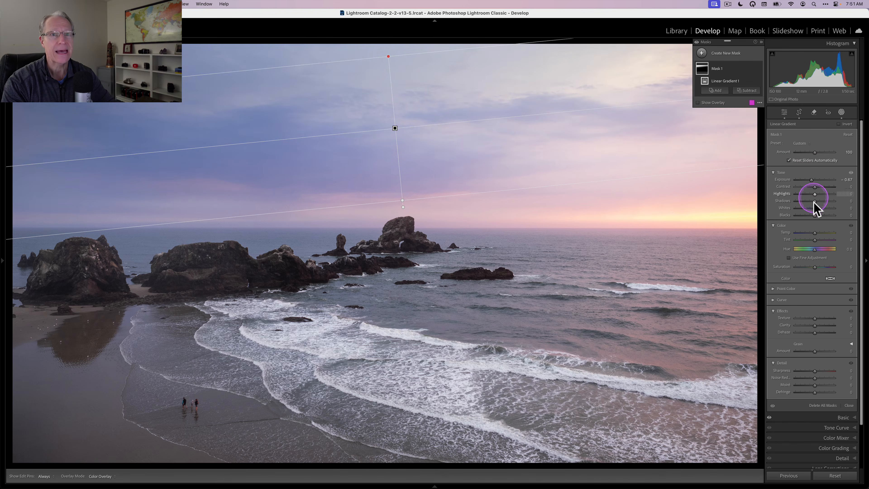
drag(814, 231, 815, 231)
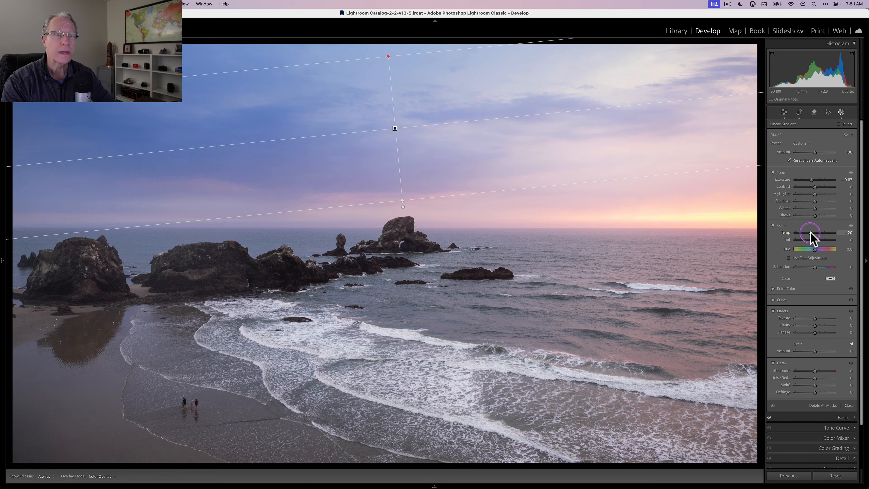
drag(810, 232, 810, 232)
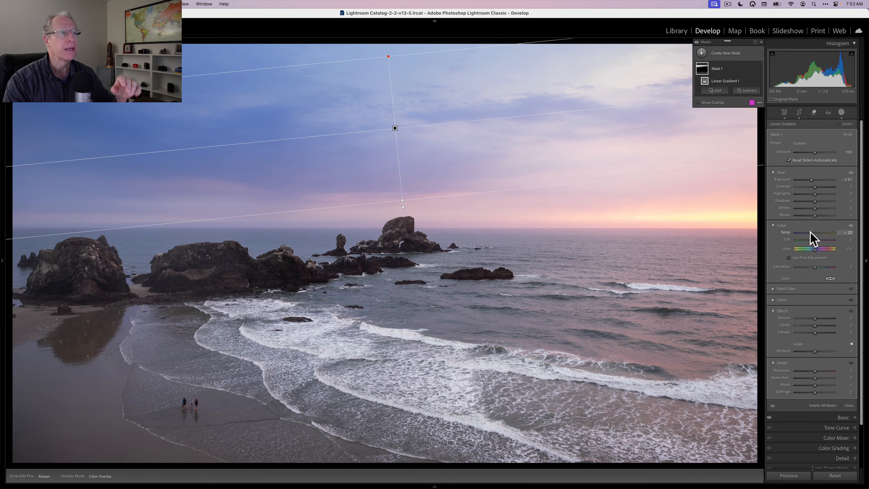
click(759, 68)
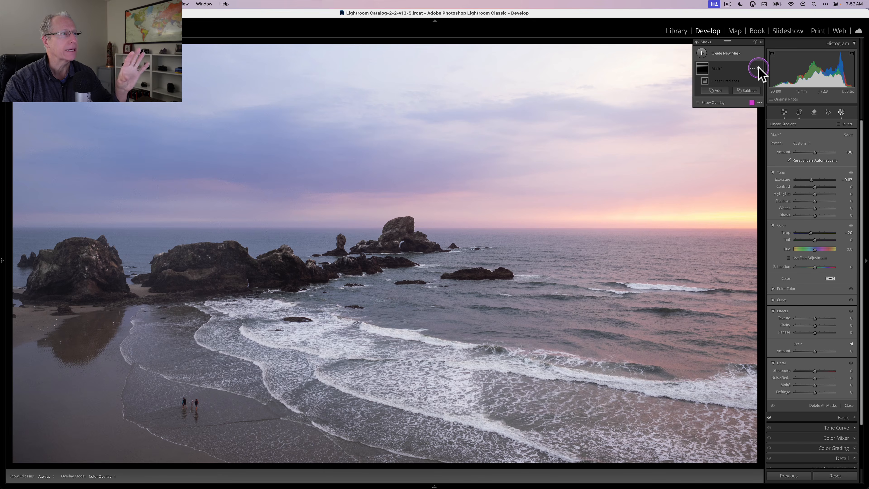
click(759, 68)
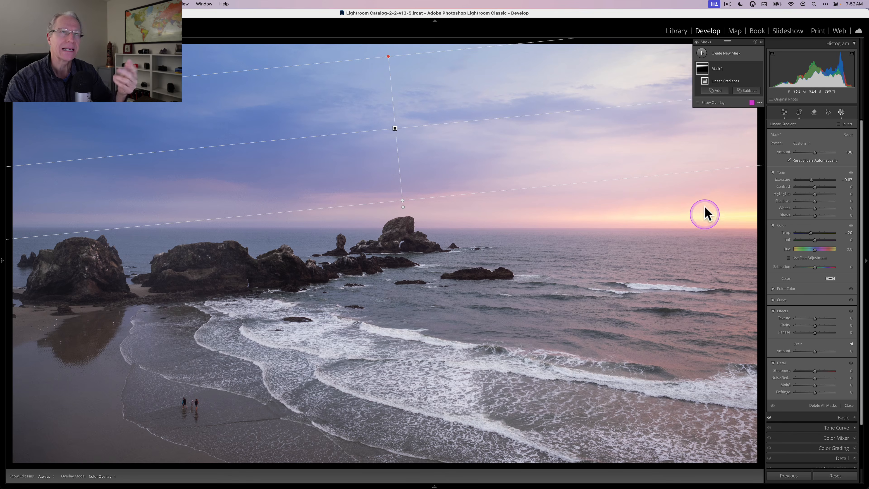
- Add a second linear gradient mask over the beach and surf in the foreground, fading upward towards the breaking waves
click(701, 54)
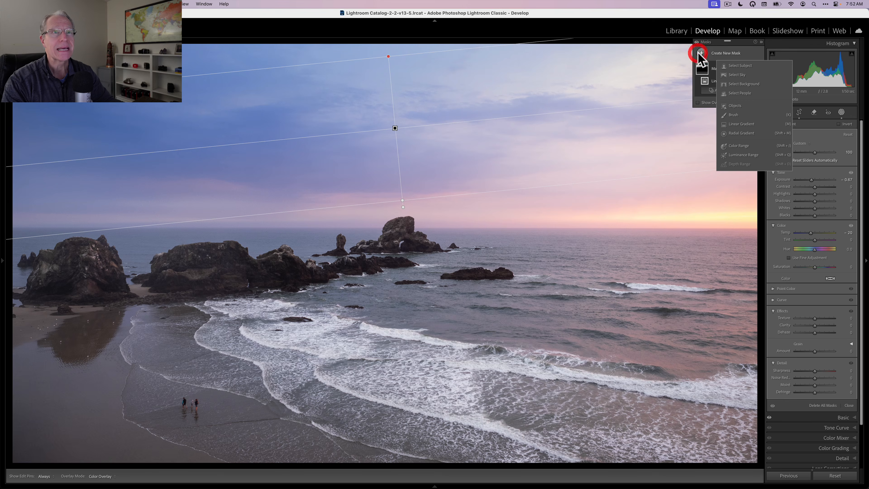
click(736, 124)
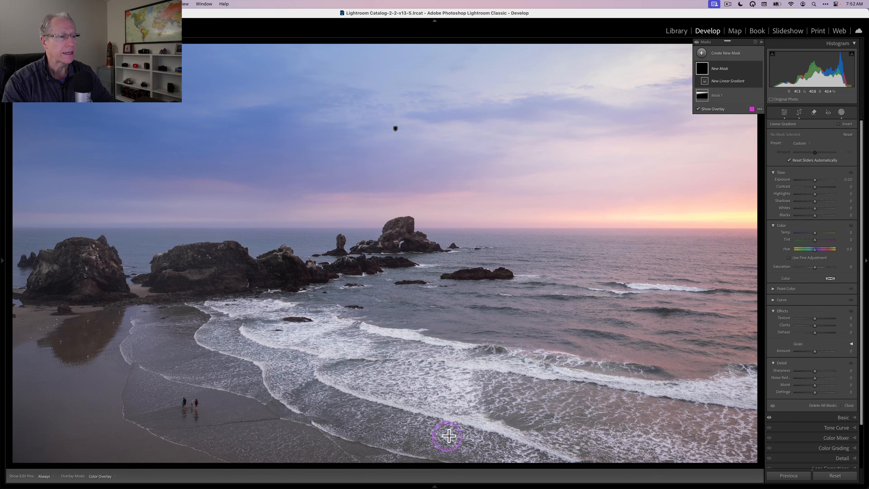
drag(450, 444, 463, 306)
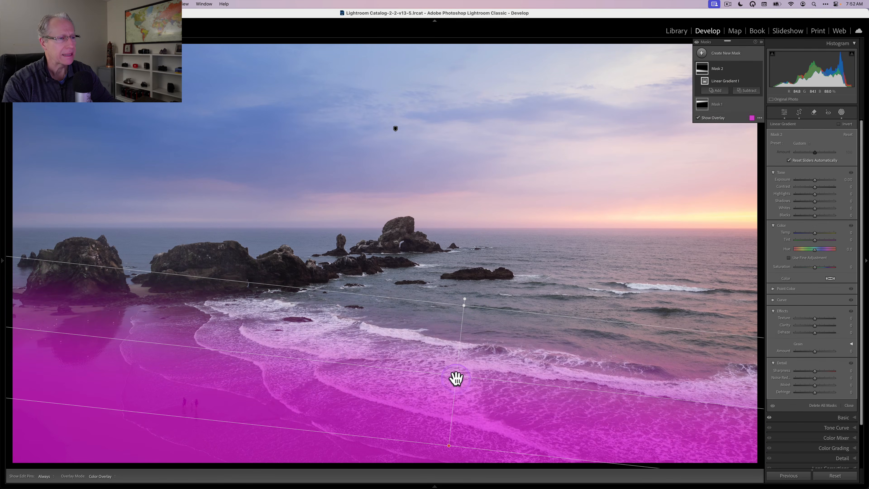
drag(455, 378, 448, 425)
drag(457, 366, 454, 337)
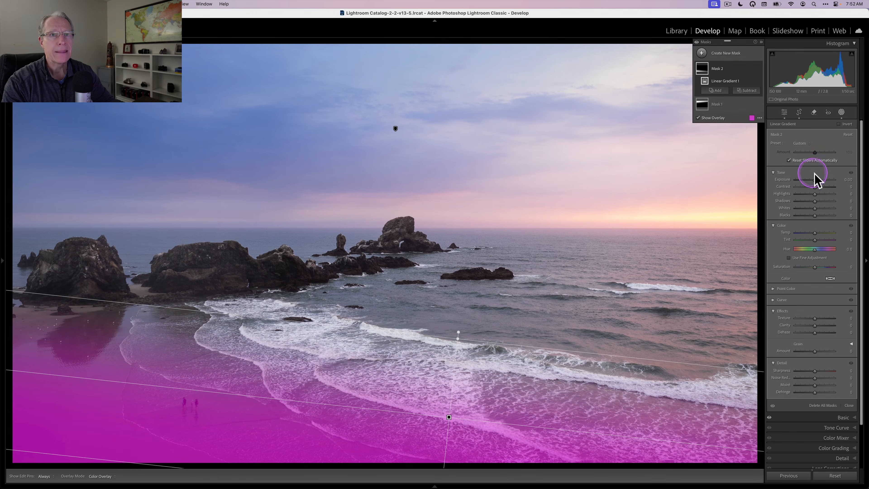
- Set the foreground gradient's Exposure to -0.43, Whites to 24 and Temp to -10
drag(814, 179, 813, 180)
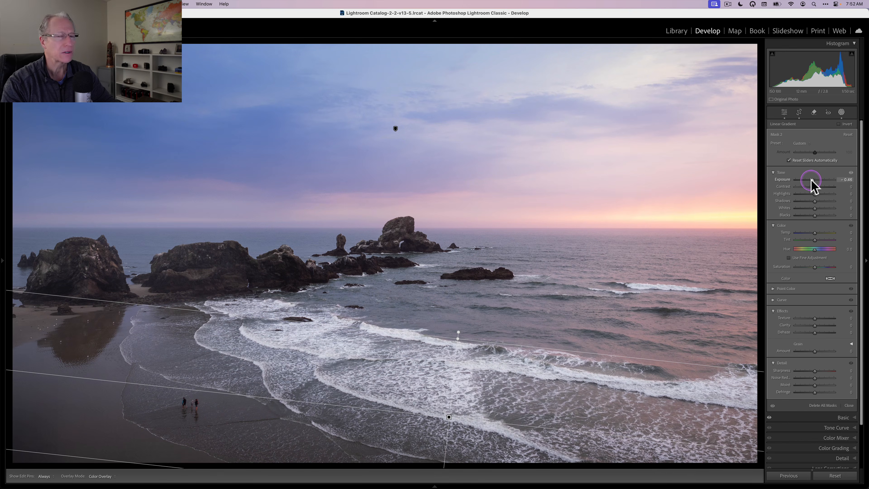
drag(811, 179, 811, 180)
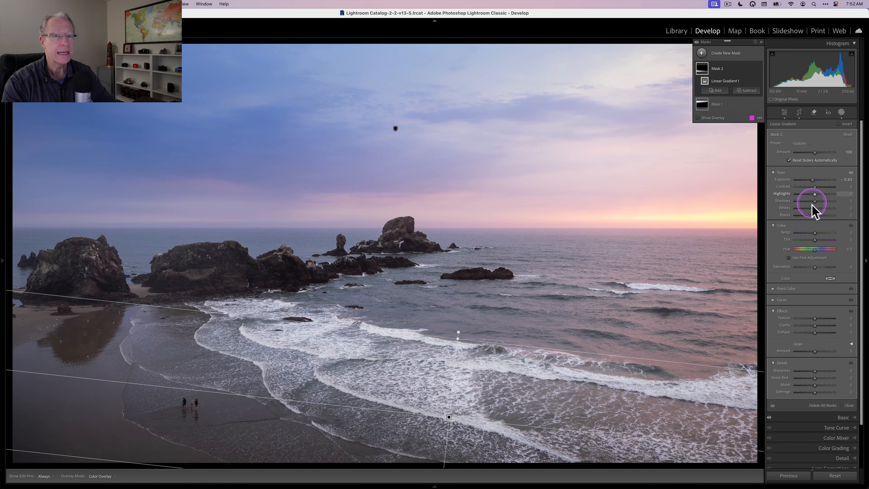
drag(815, 207, 818, 208)
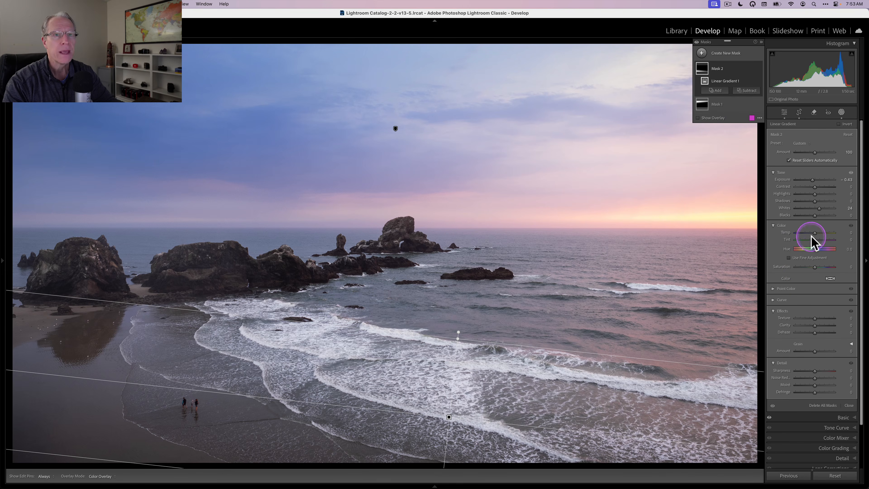
drag(815, 233, 815, 232)
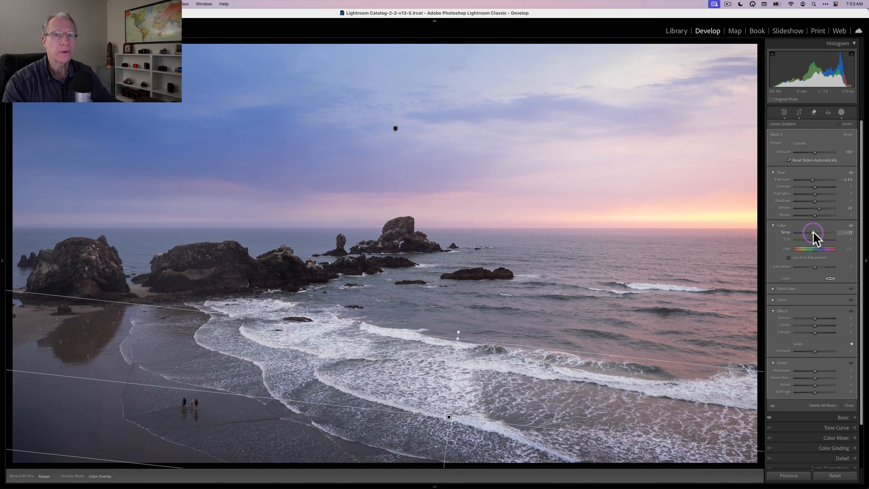
click(815, 236)
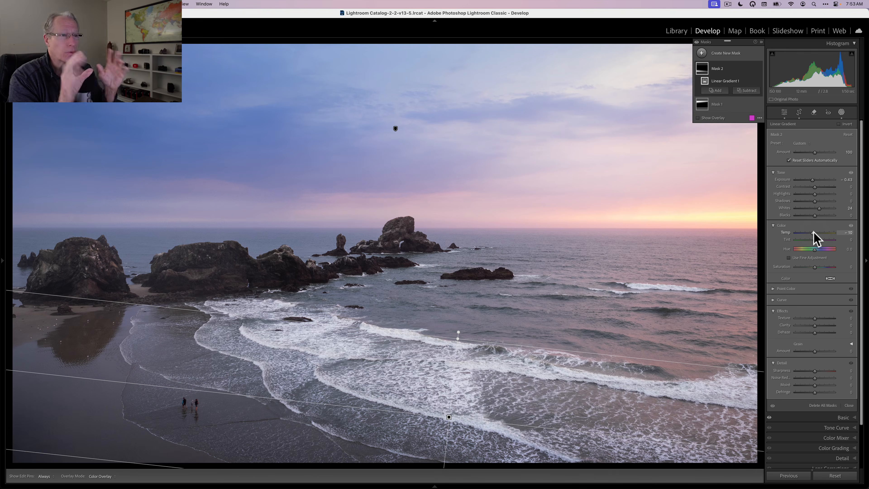
- Compare the photo with and without the foreground linear gradient mask
click(759, 69)
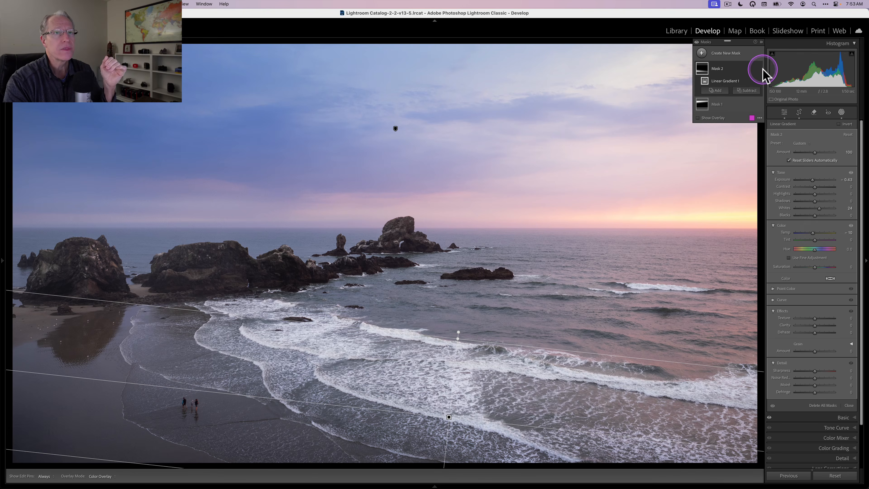
click(759, 69)
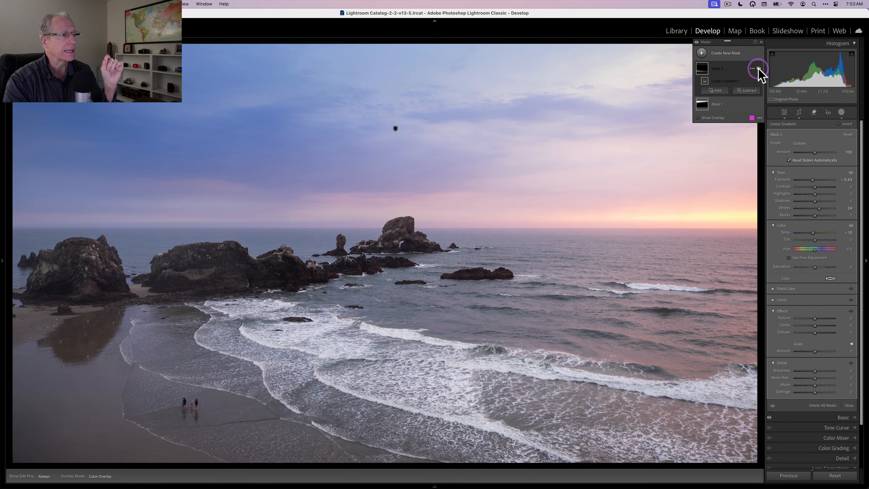
click(758, 68)
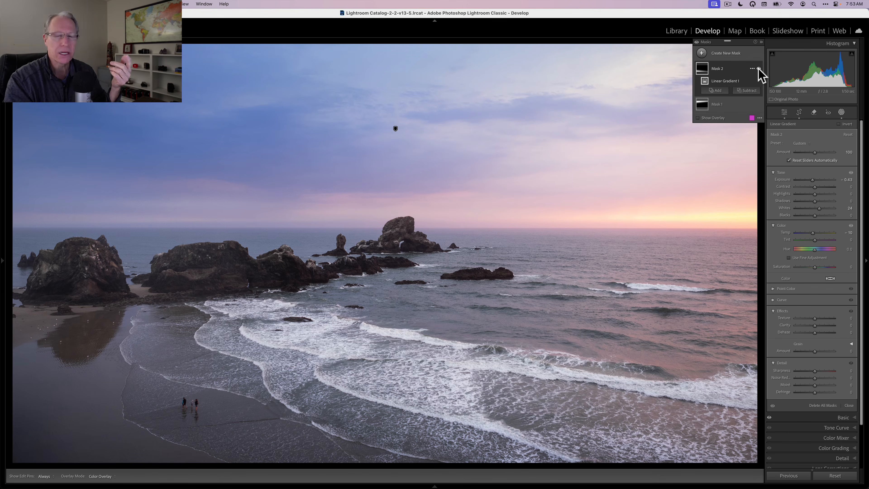
click(759, 69)
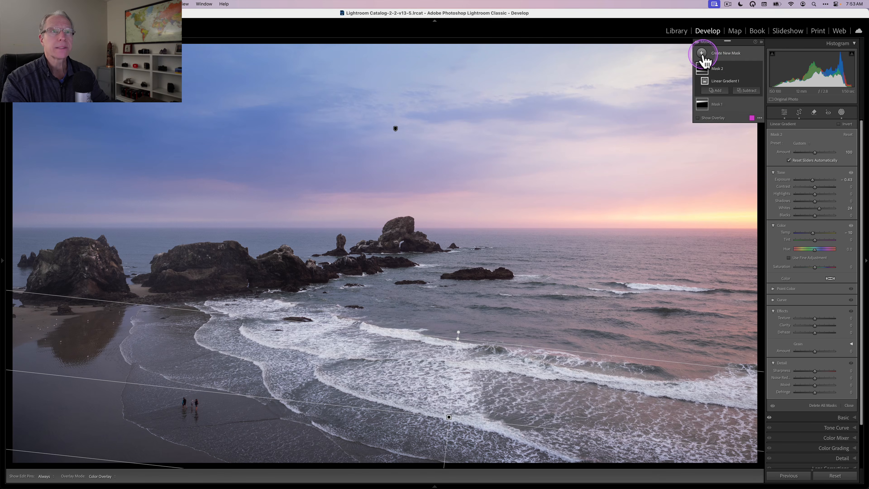
- Add a wide, flattened radial gradient mask centred on the bright sunset glow at the horizon, reaching out past the central sea stack
click(702, 54)
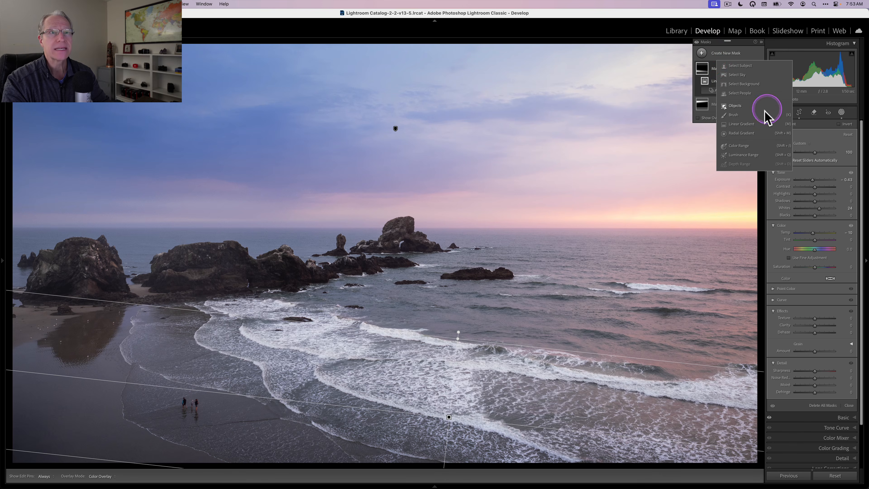
click(743, 134)
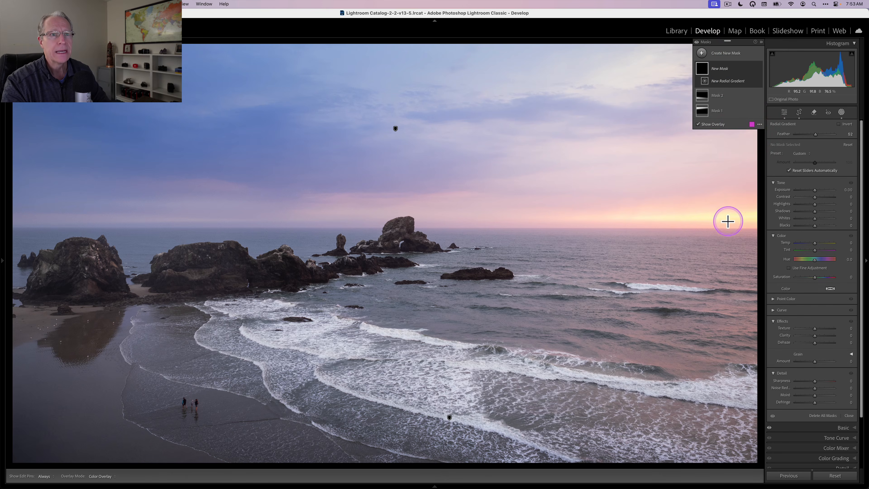
drag(731, 215, 278, 294)
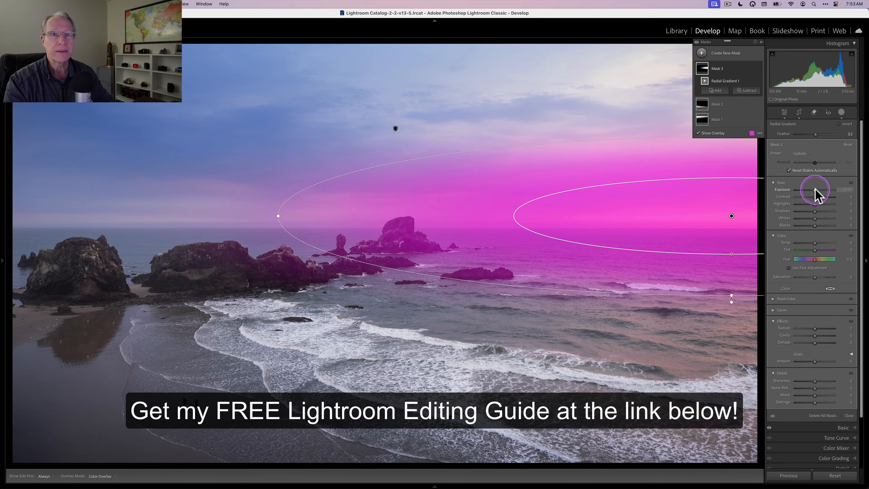
- Set the sunset radial mask's Exposure to 0.14, Temp to 45, Tint to 16 and Saturation to 7
drag(815, 189, 816, 190)
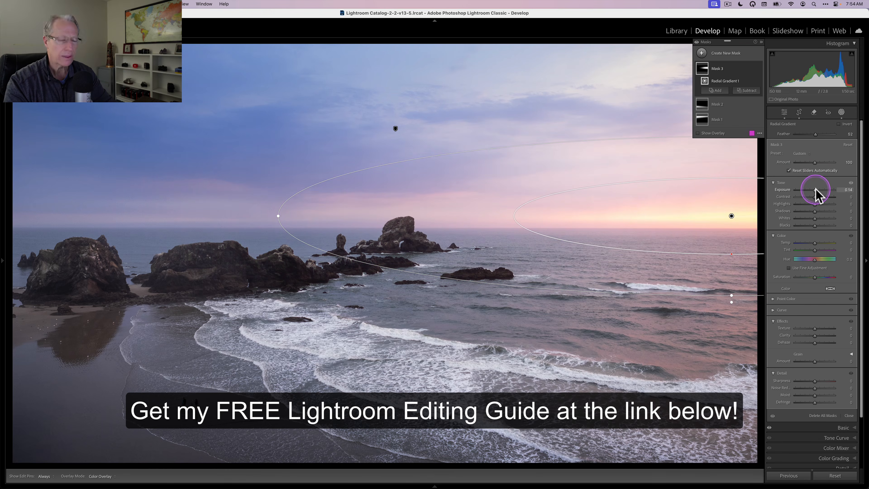
drag(815, 243, 823, 244)
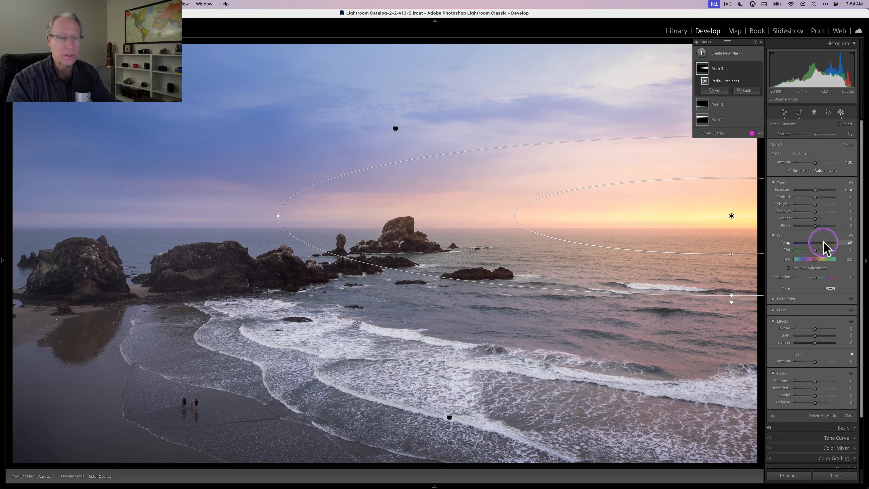
drag(816, 250, 816, 278)
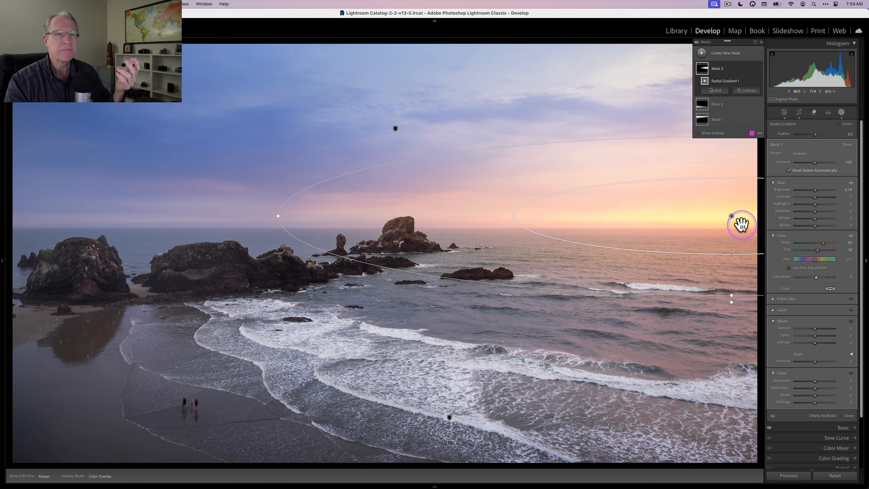
- Shift the sunset radial mask slightly closer to the photo's right edge and set its Dehaze to -8
drag(732, 216, 747, 217)
mouse_move(748, 217)
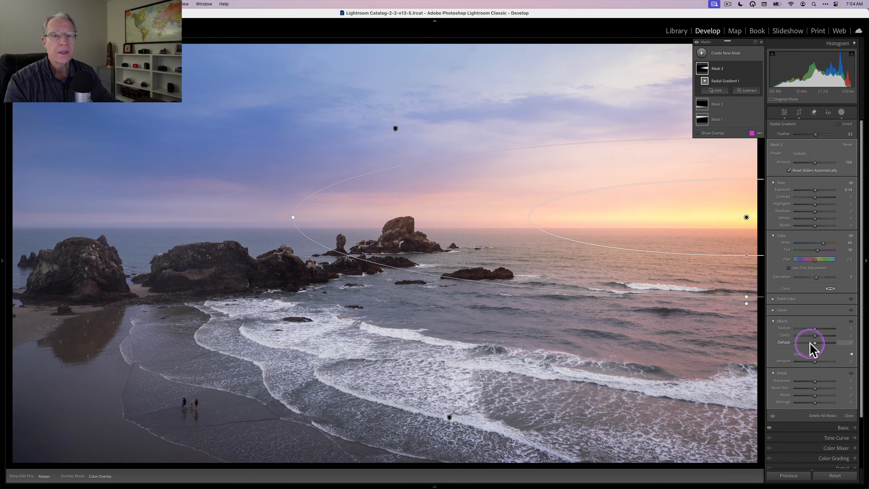
mouse_move(815, 343)
mouse_down()
mouse_move(823, 344)
mouse_move(814, 344)
mouse_up()
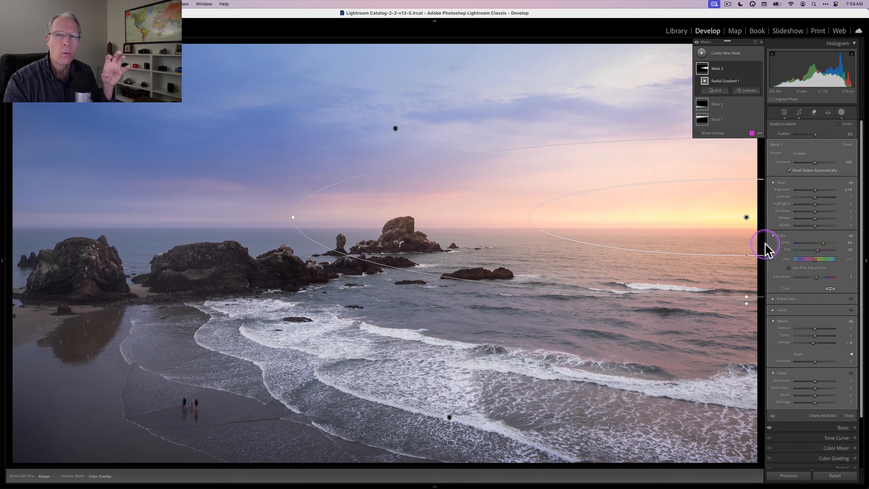
- Compare the photo with and without the sunset radial mask, repeat the comparison for all masks together, and close masking
mouse_move(724, 68)
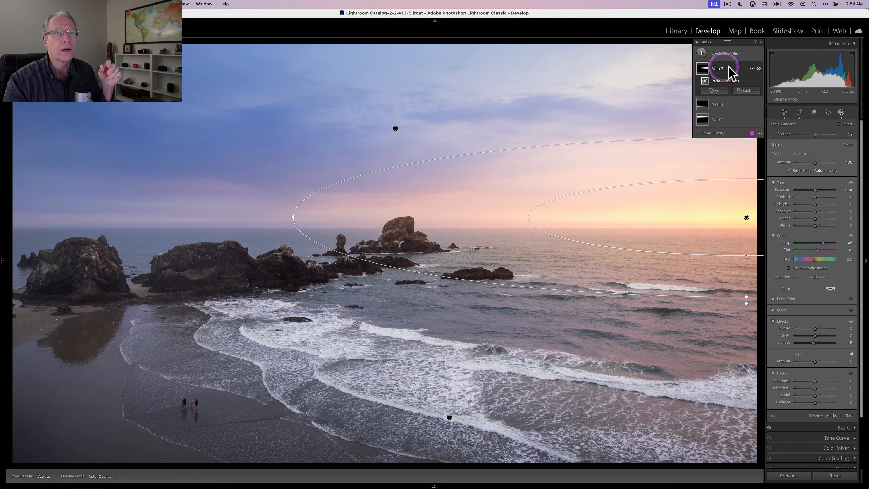
click(758, 69)
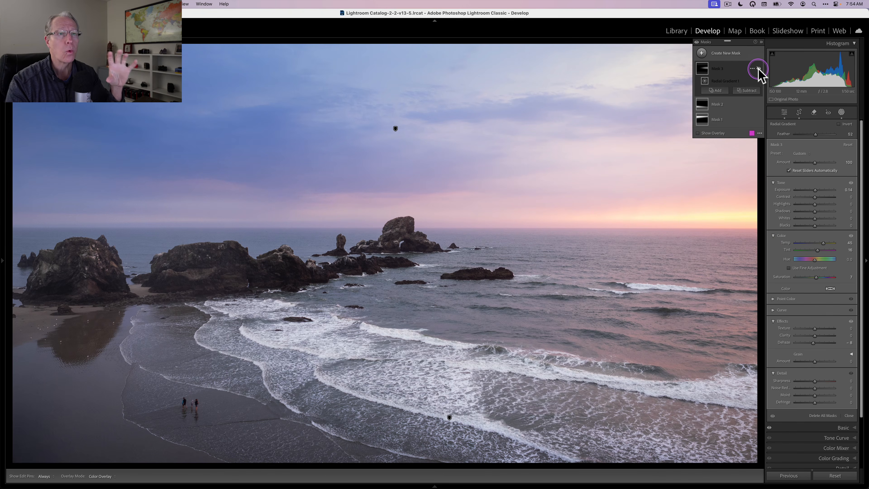
click(758, 69)
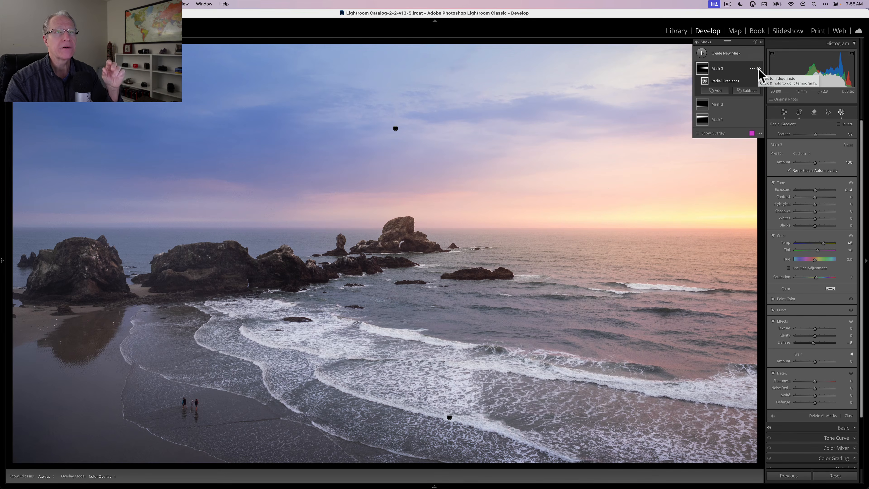
click(696, 42)
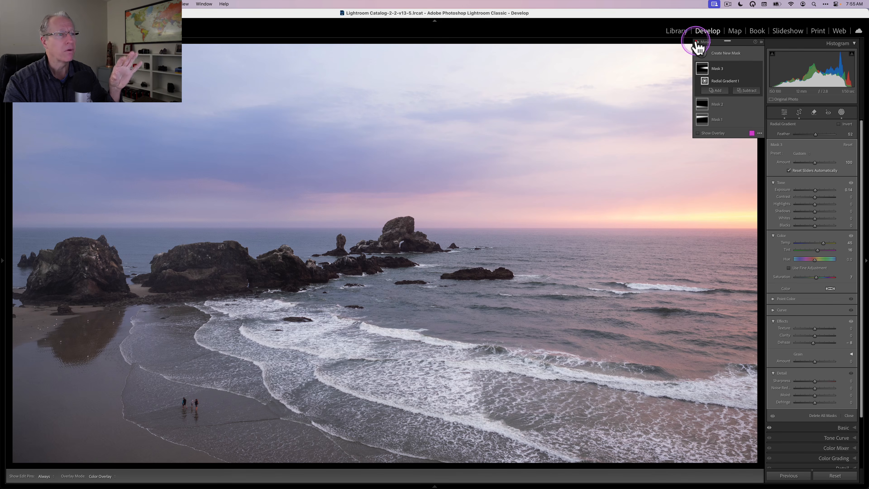
click(696, 42)
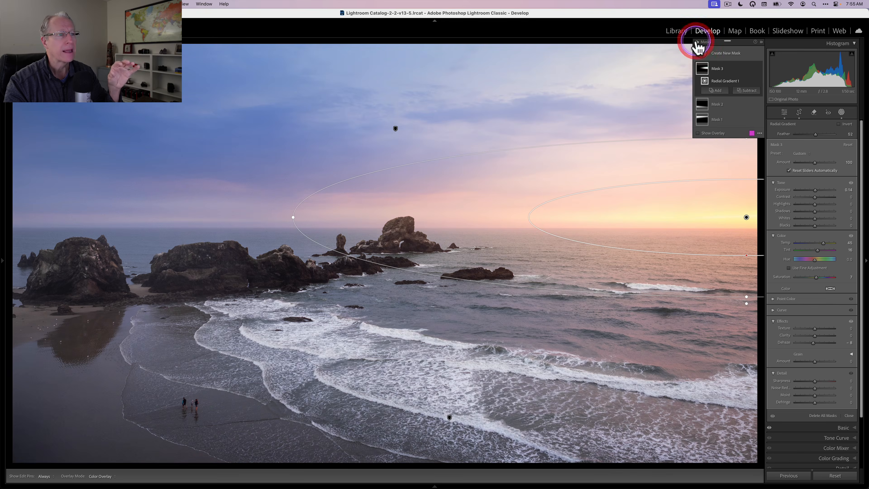
click(842, 113)
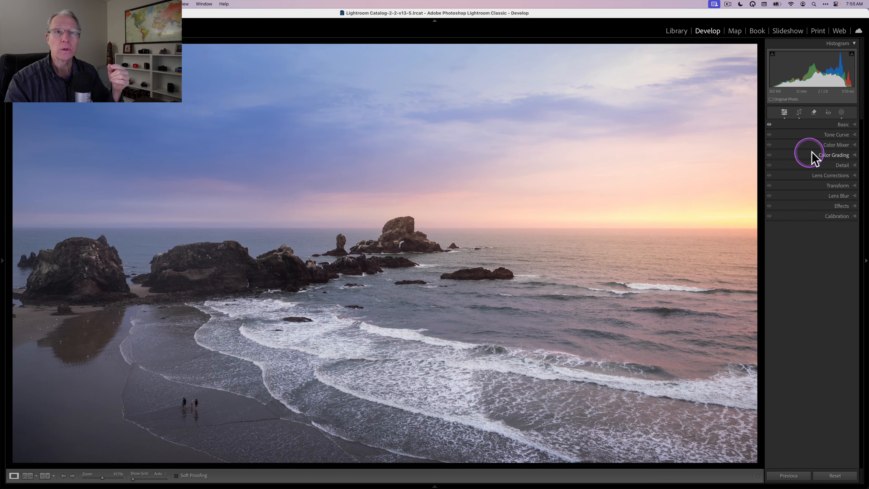
- In Calibration, set Blue Primary Hue -24 and Saturation +25, Green Primary Hue +20 and Saturation +44, and Shadows Tint +53
click(799, 216)
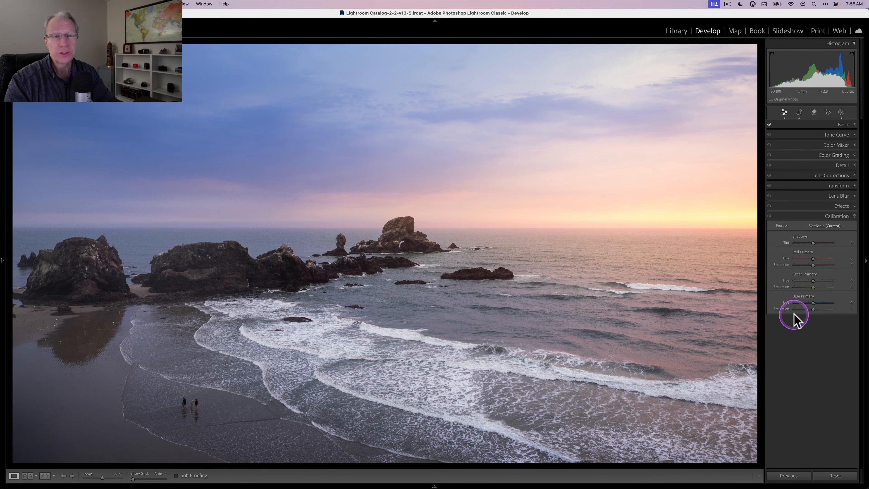
drag(814, 309, 824, 294)
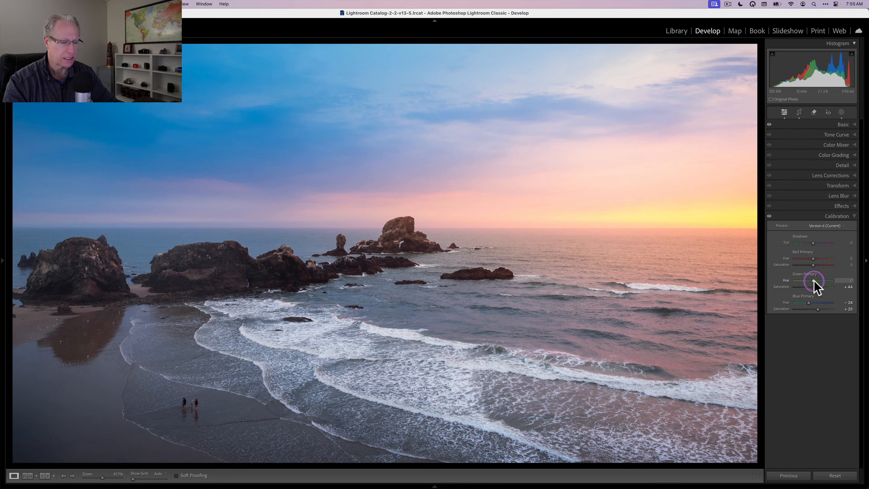
drag(815, 280, 818, 281)
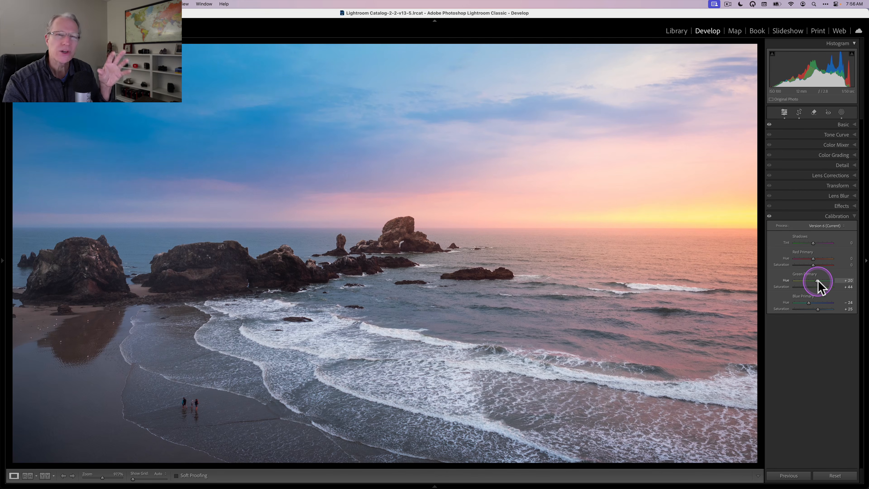
drag(813, 265, 824, 243)
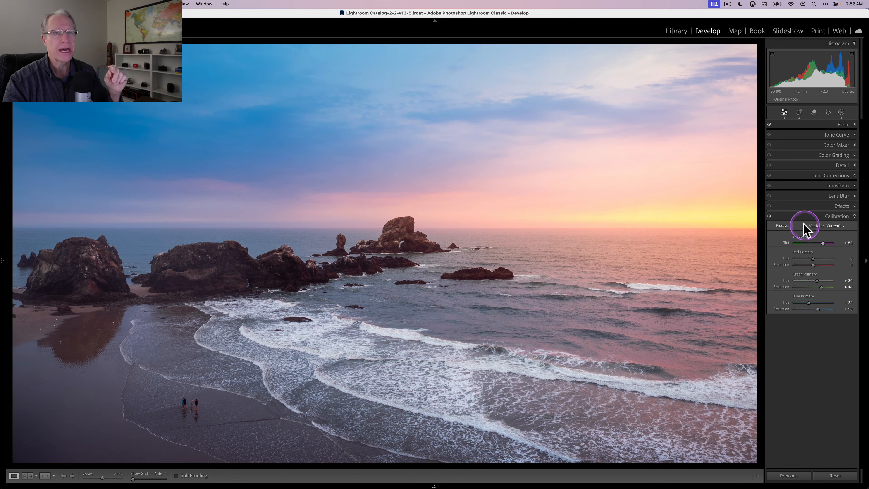
- Compare the photo with and without the Calibration adjustments, and collapse those settings
click(769, 216)
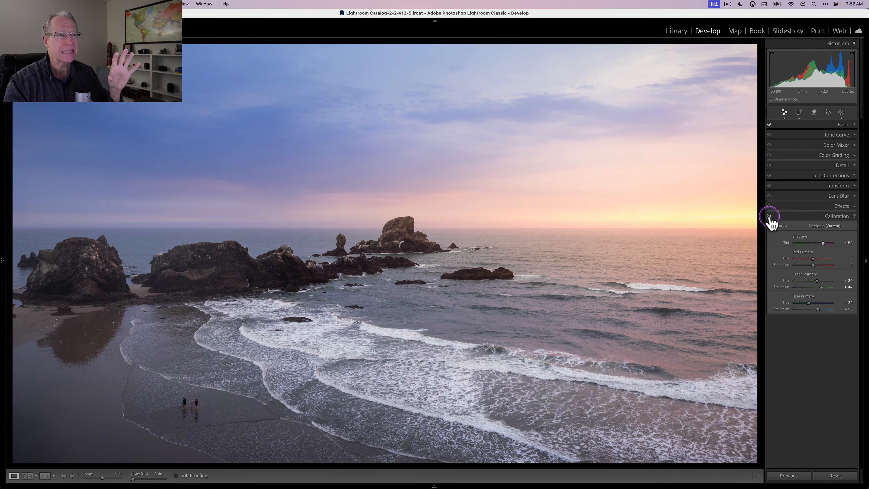
click(769, 216)
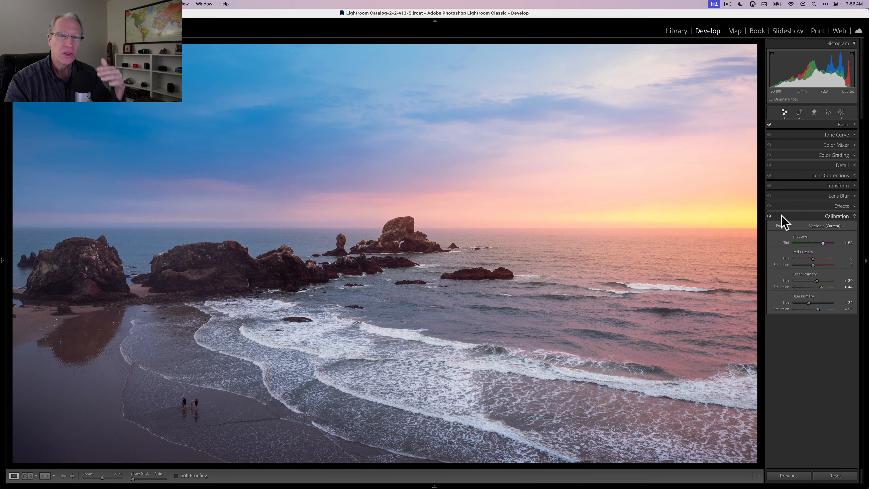
click(784, 219)
- Color grade the highlights with Hue 15 and Saturation 12 for a warm tint
click(831, 157)
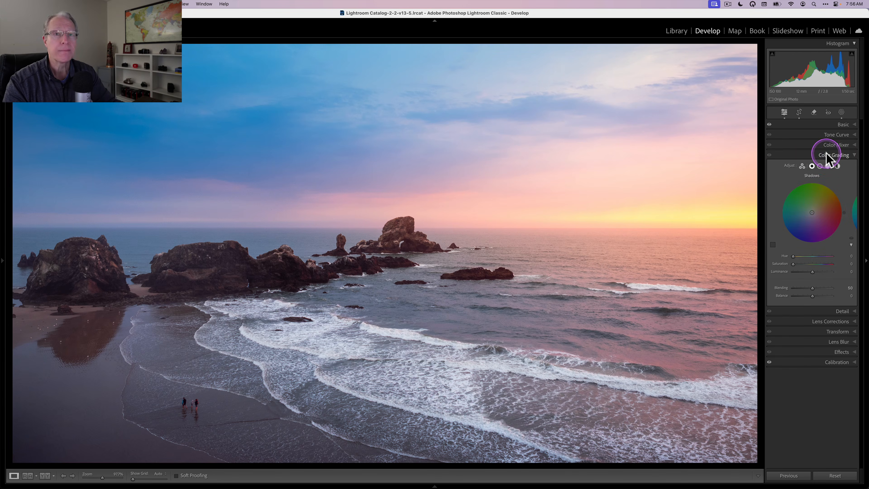
click(828, 166)
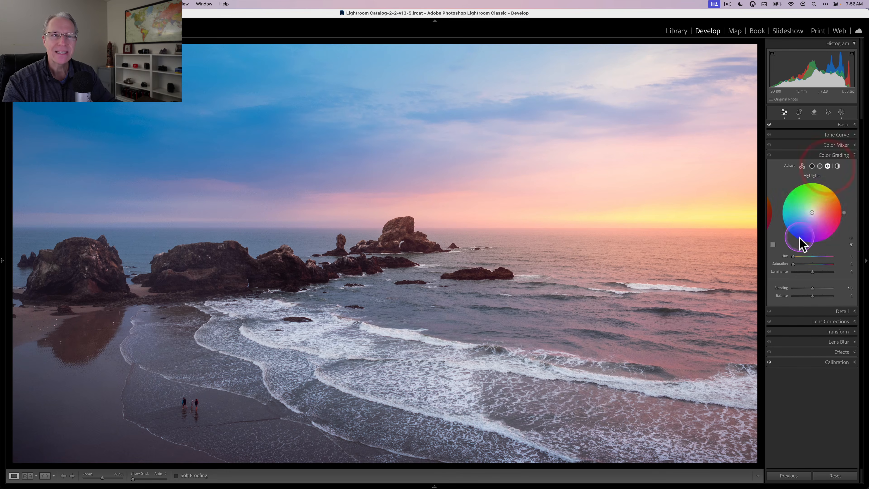
drag(793, 258, 795, 256)
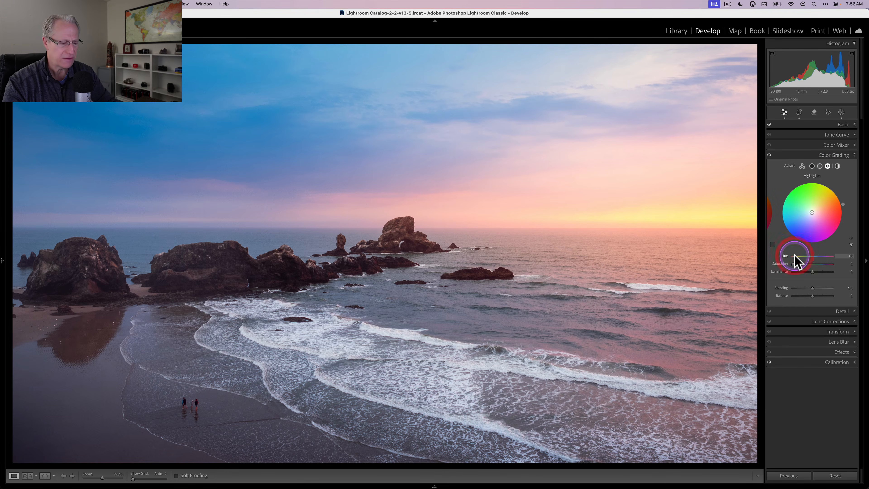
drag(792, 264, 798, 266)
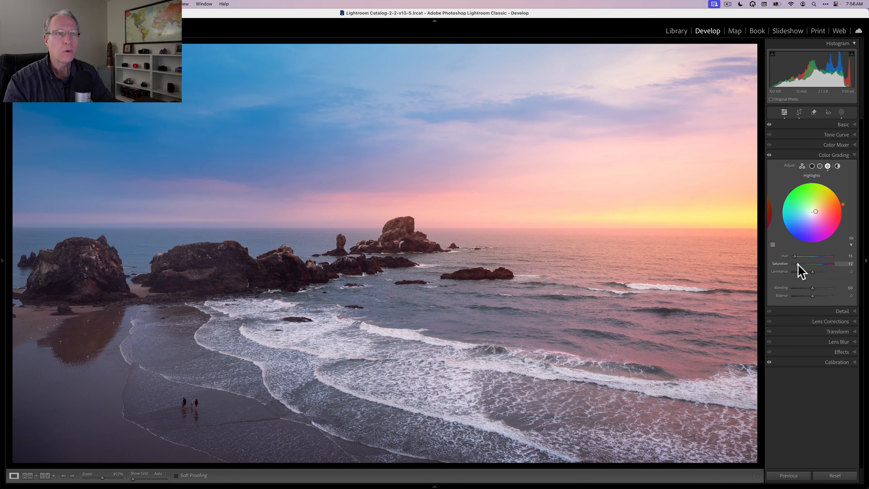
- Color grade the shadows with Hue 229 and Saturation 14 for a cool blue tint
click(812, 167)
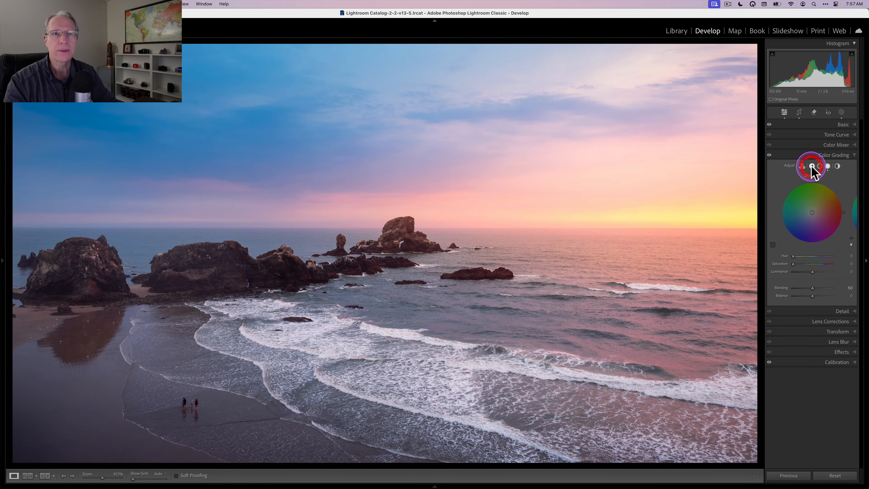
click(792, 256)
drag(793, 255, 796, 255)
click(810, 165)
click(797, 254)
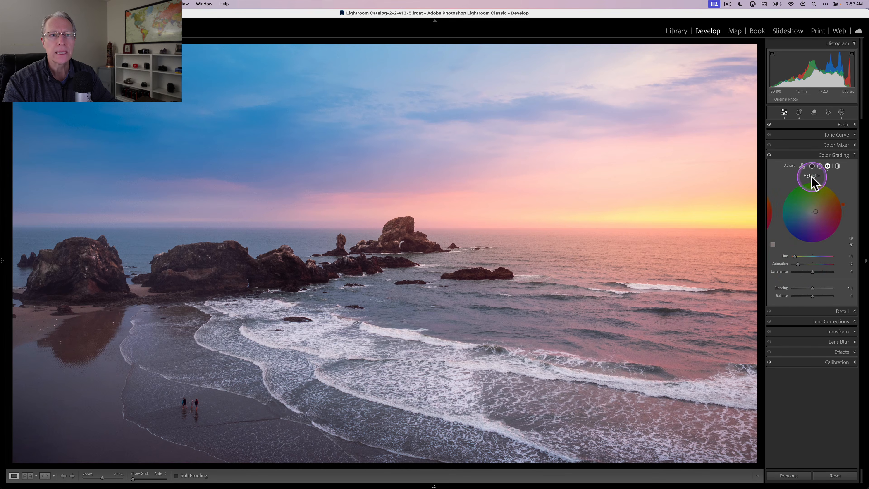
click(811, 165)
mouse_move(793, 256)
mouse_down()
mouse_move(818, 255)
mouse_move(799, 265)
mouse_up()
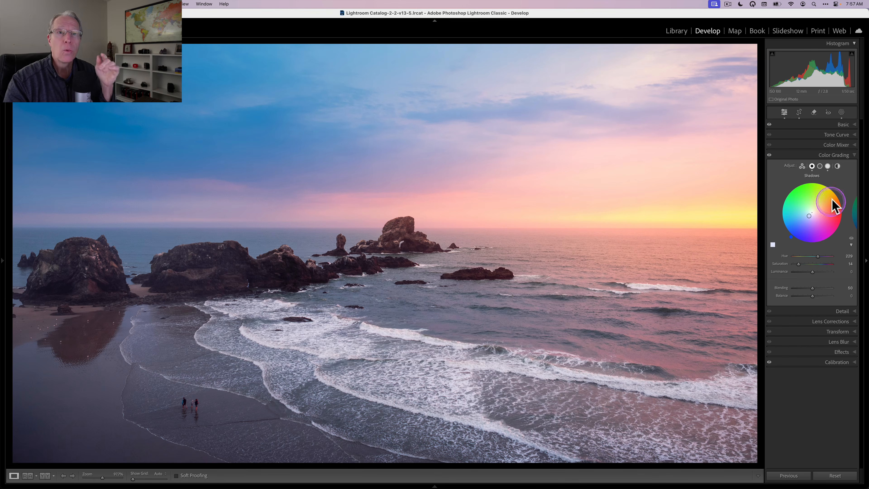
- Compare the photo with and without the Color Grading adjustments
click(828, 167)
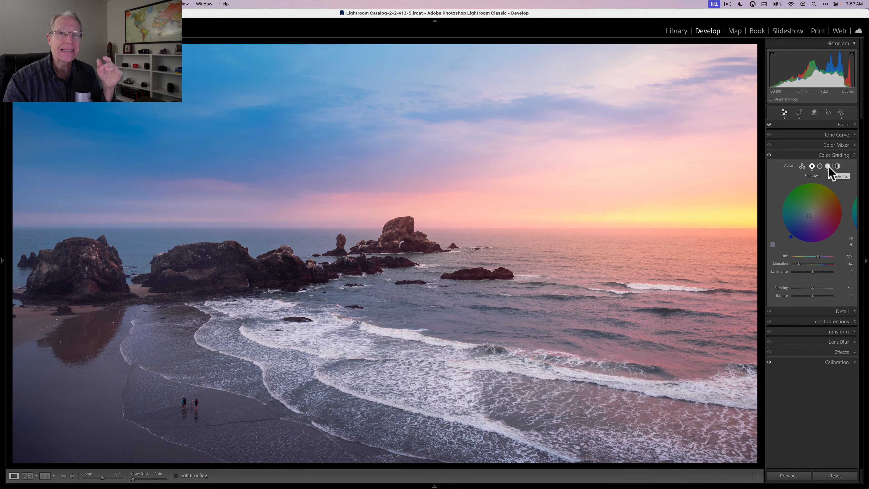
click(812, 166)
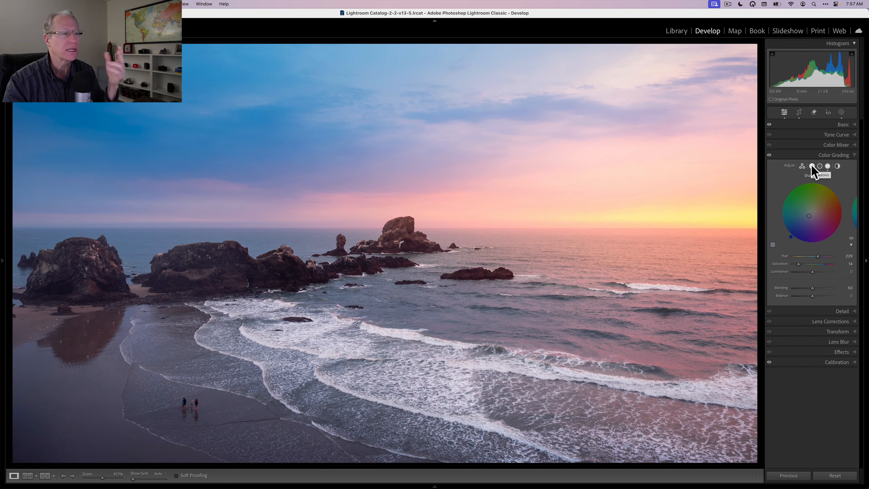
click(769, 155)
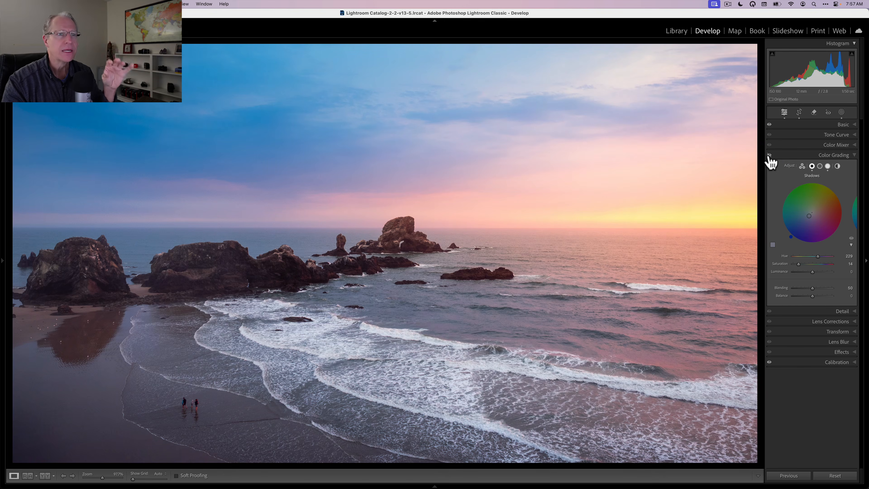
click(769, 155)
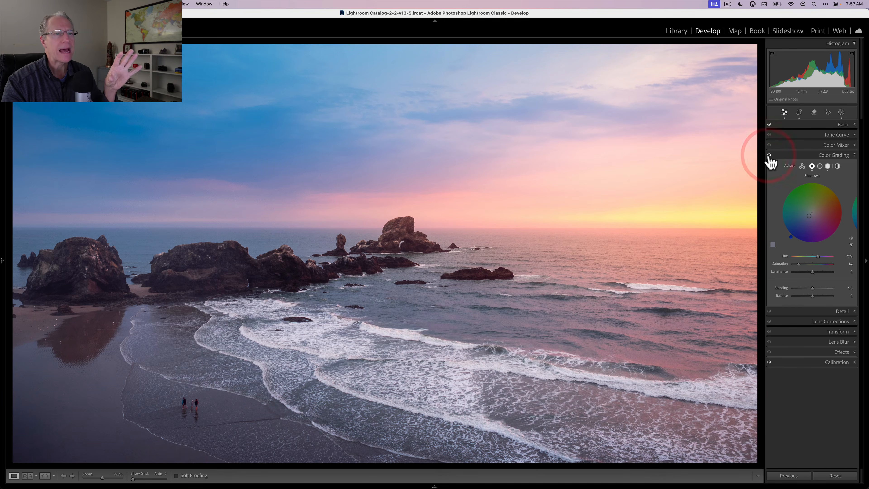
- Close the Color Grading settings and soften the whole photo with Texture -18, Clarity -18 and Dehaze -2
click(769, 155)
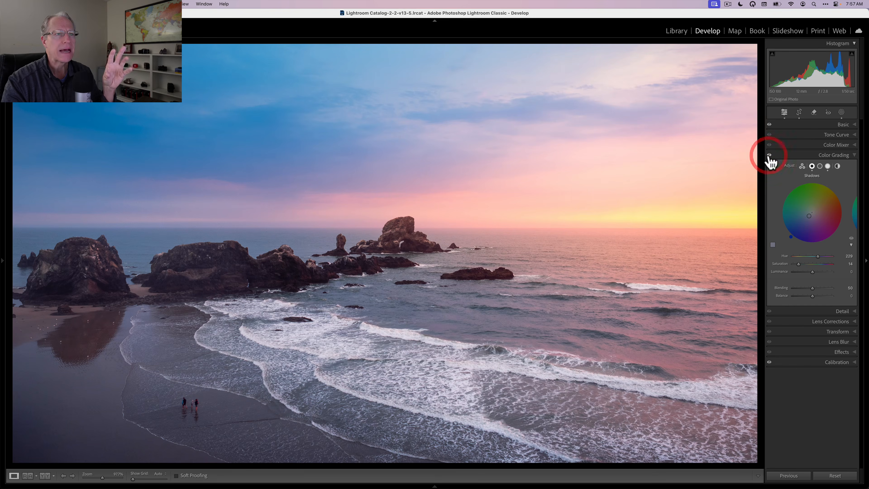
click(792, 158)
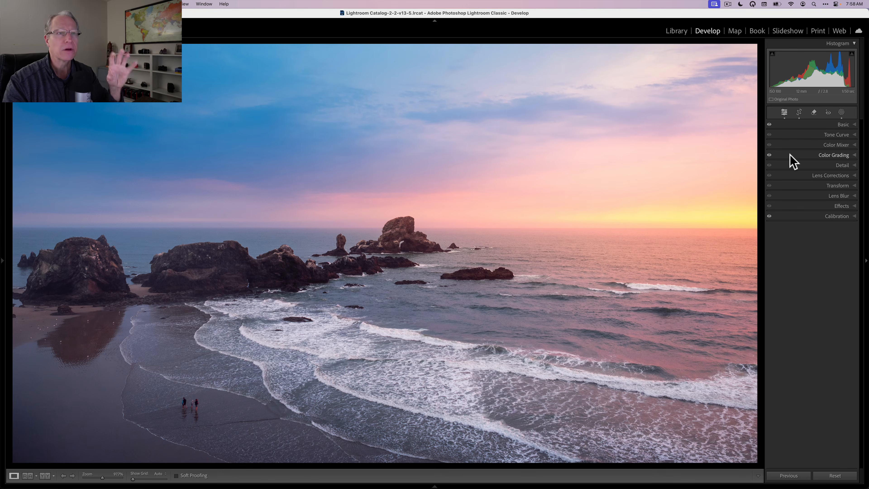
click(816, 125)
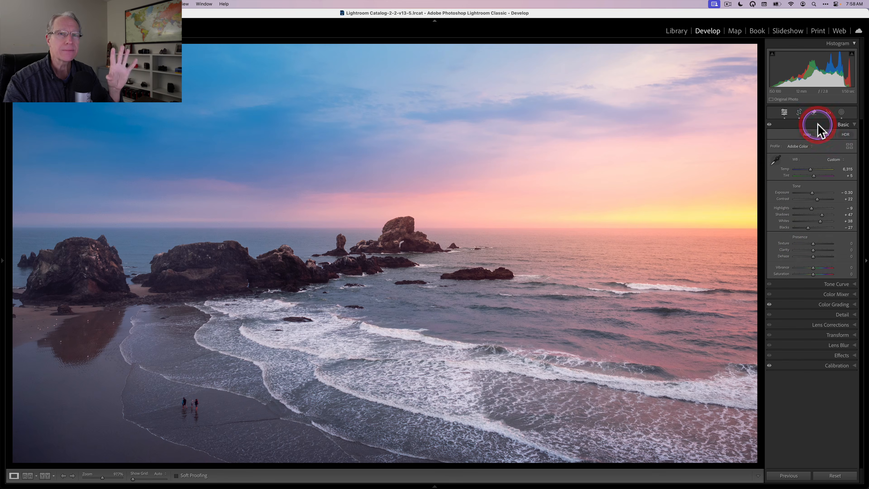
click(810, 244)
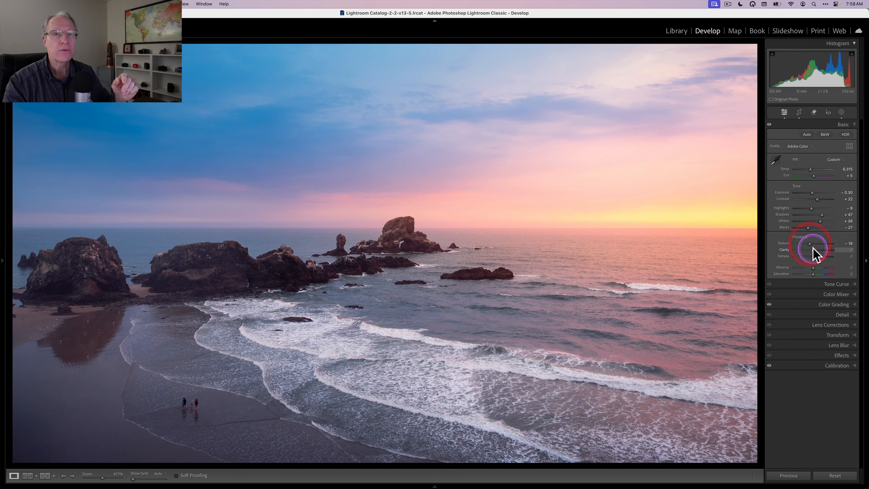
click(809, 250)
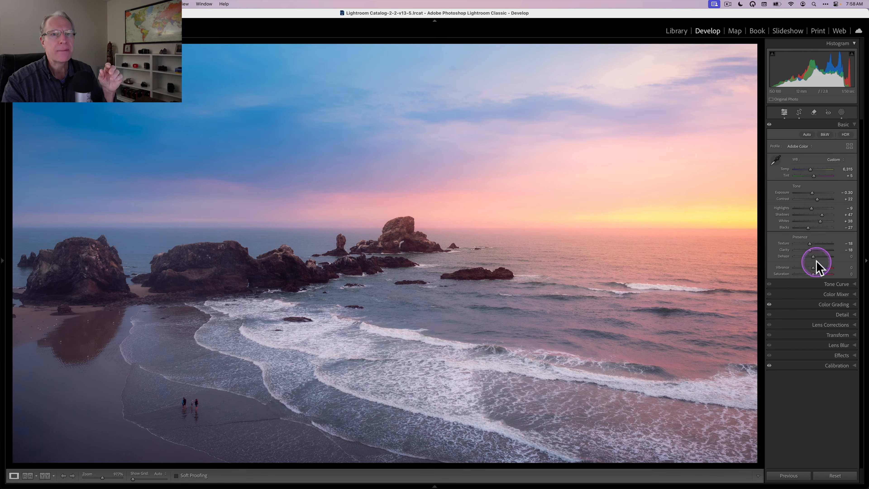
drag(814, 257, 813, 257)
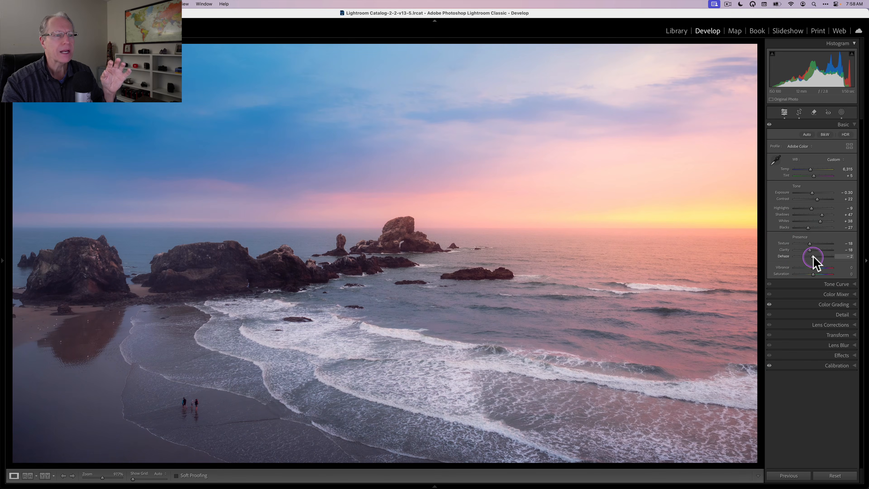
click(798, 126)
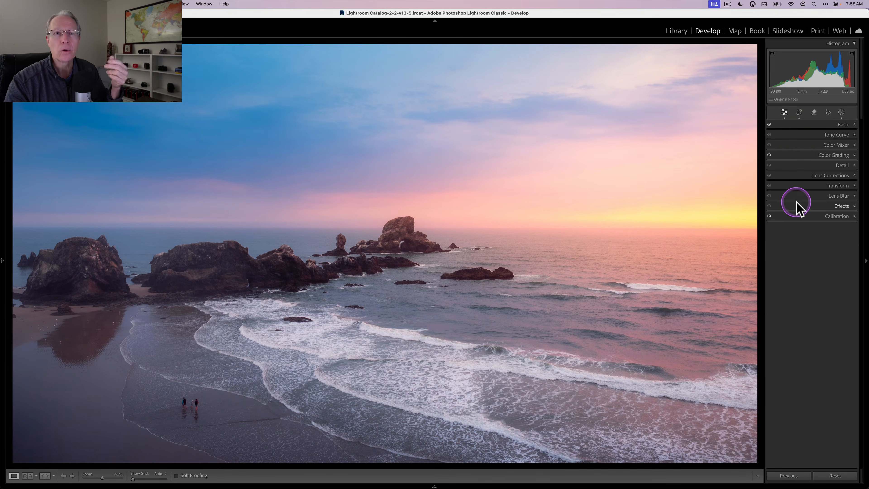
- Add a Highlight Priority post-crop vignette with Amount -11, Roundness +25 and Feather 90, and compare the photo with and without it
click(796, 205)
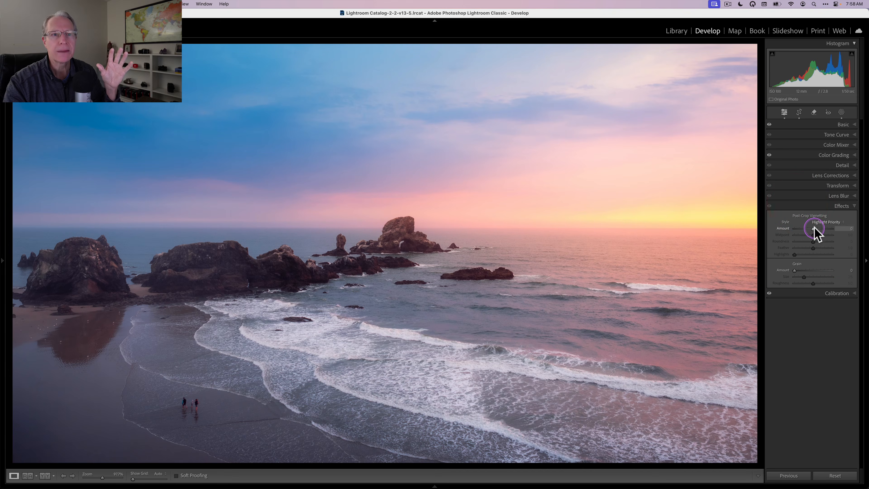
mouse_move(814, 228)
mouse_down()
mouse_move(829, 252)
mouse_move(811, 228)
mouse_up()
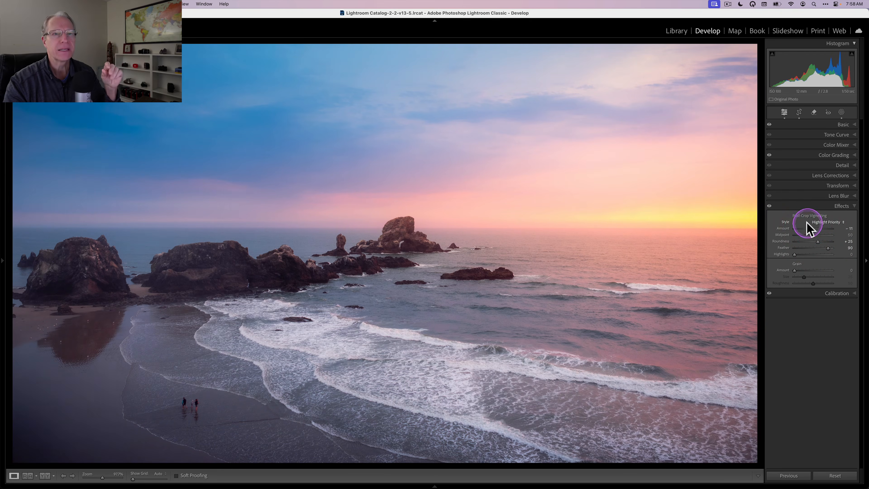
click(769, 206)
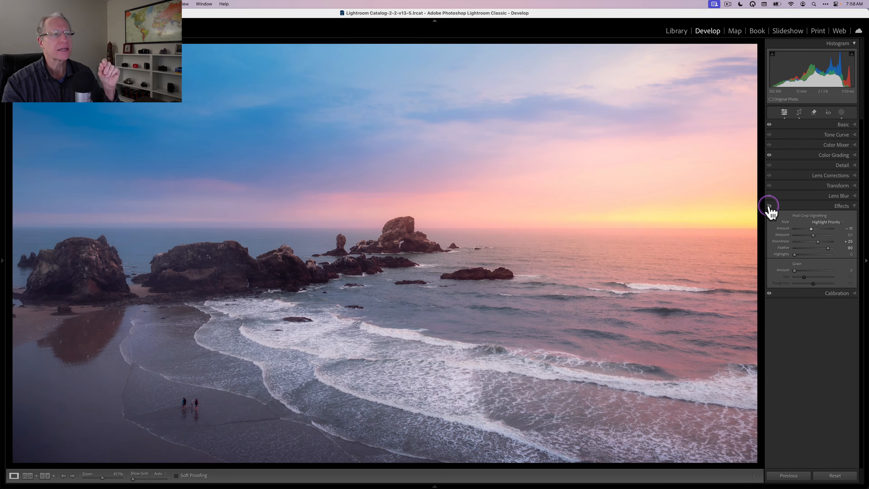
click(769, 206)
click(787, 206)
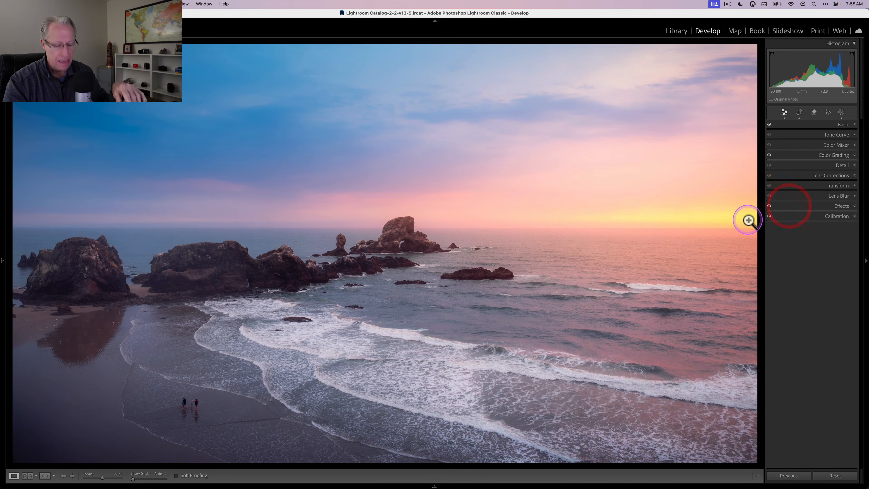
- Compare the finished edit with the original photo several times, ending on the edited version
key(backslash)
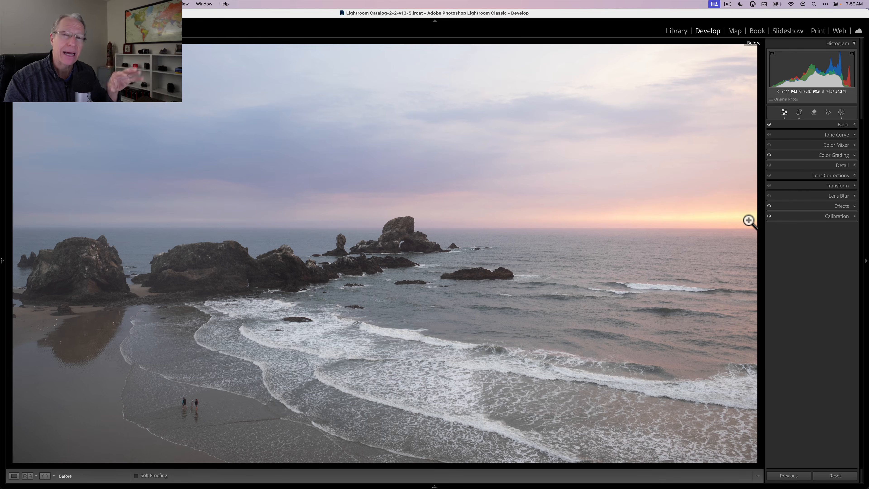
key(backslash)
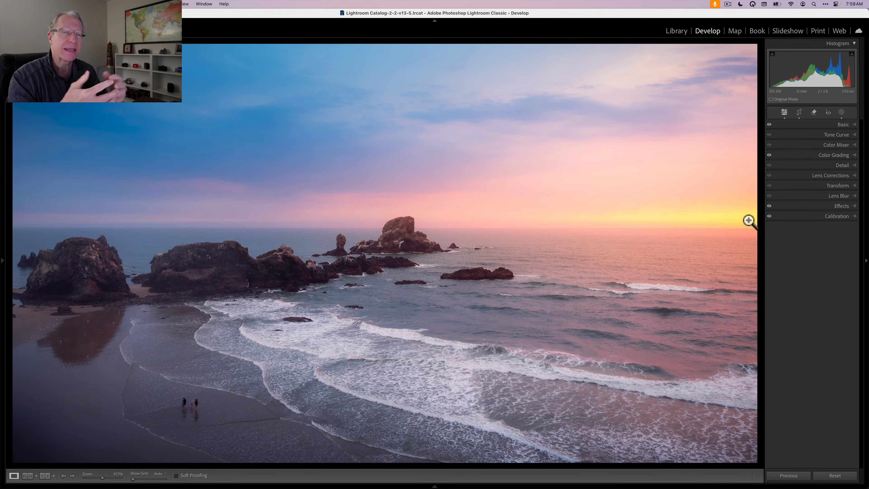
key(backslash)
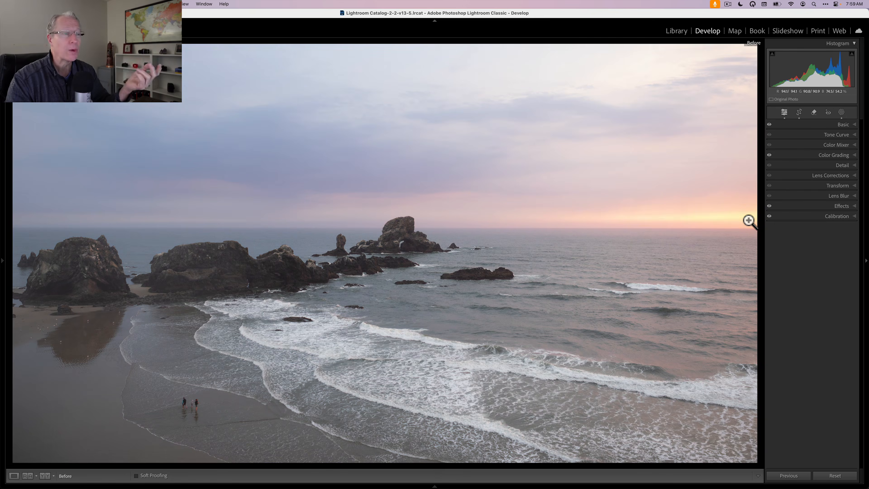
key(backslash)
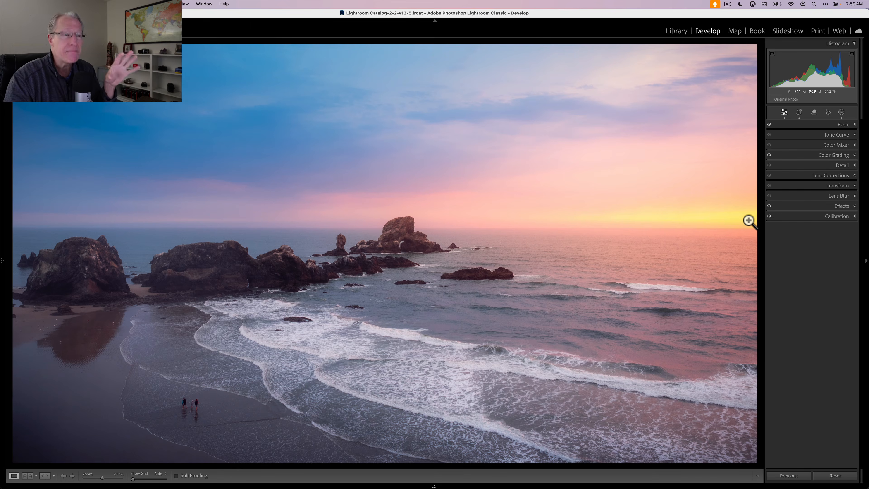
key(backslash)
key(backslash)
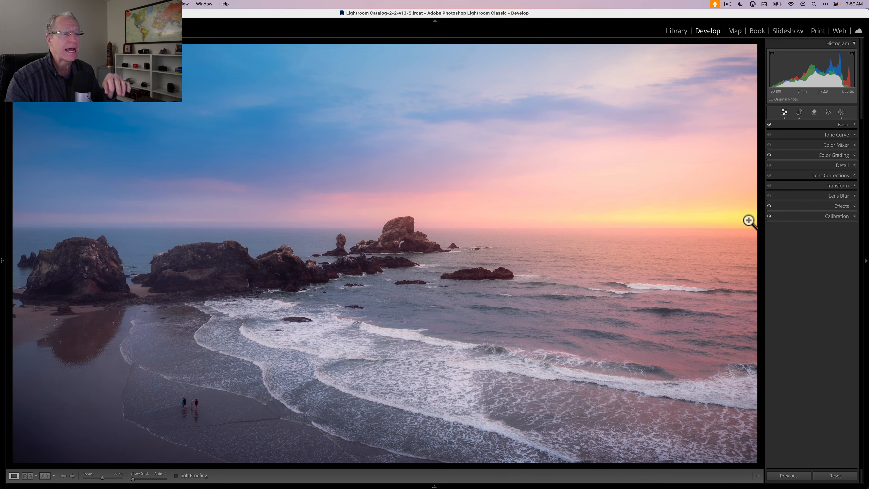